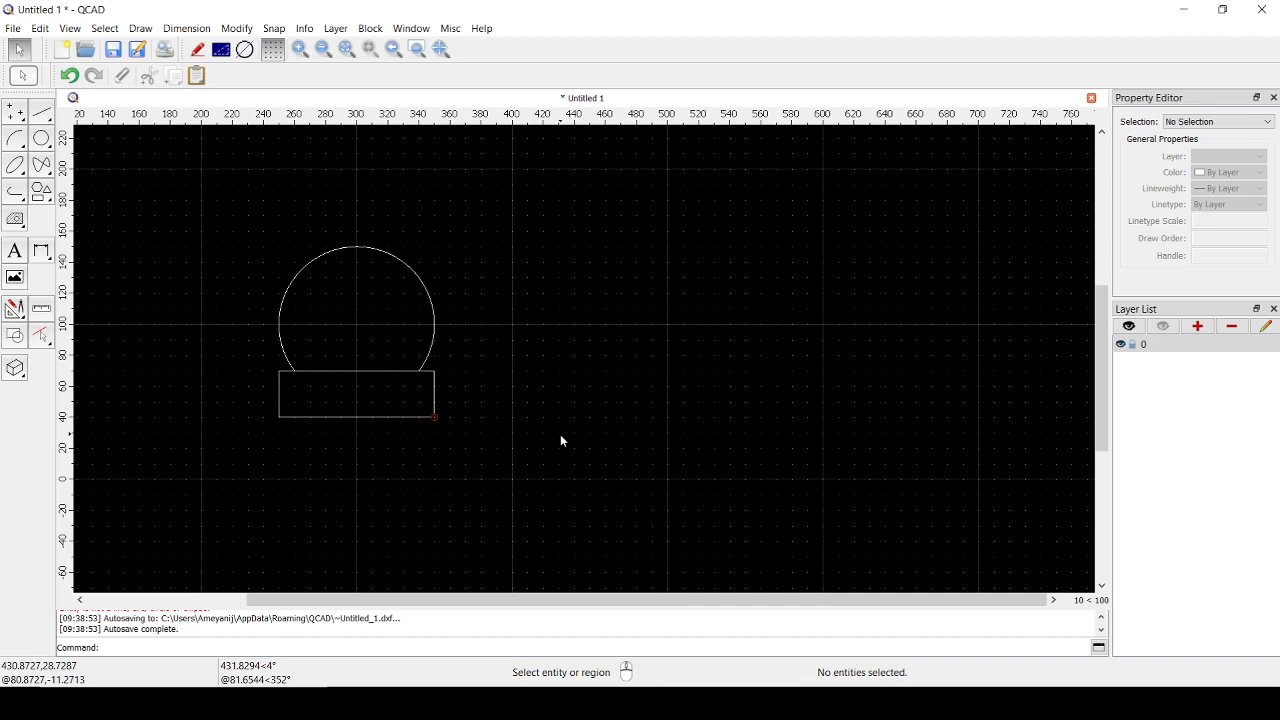
- Inspect the arc and the rectangle below it as separate entities by selecting them individually and together
{"action": "left_click", "coordinate": [387, 254]}
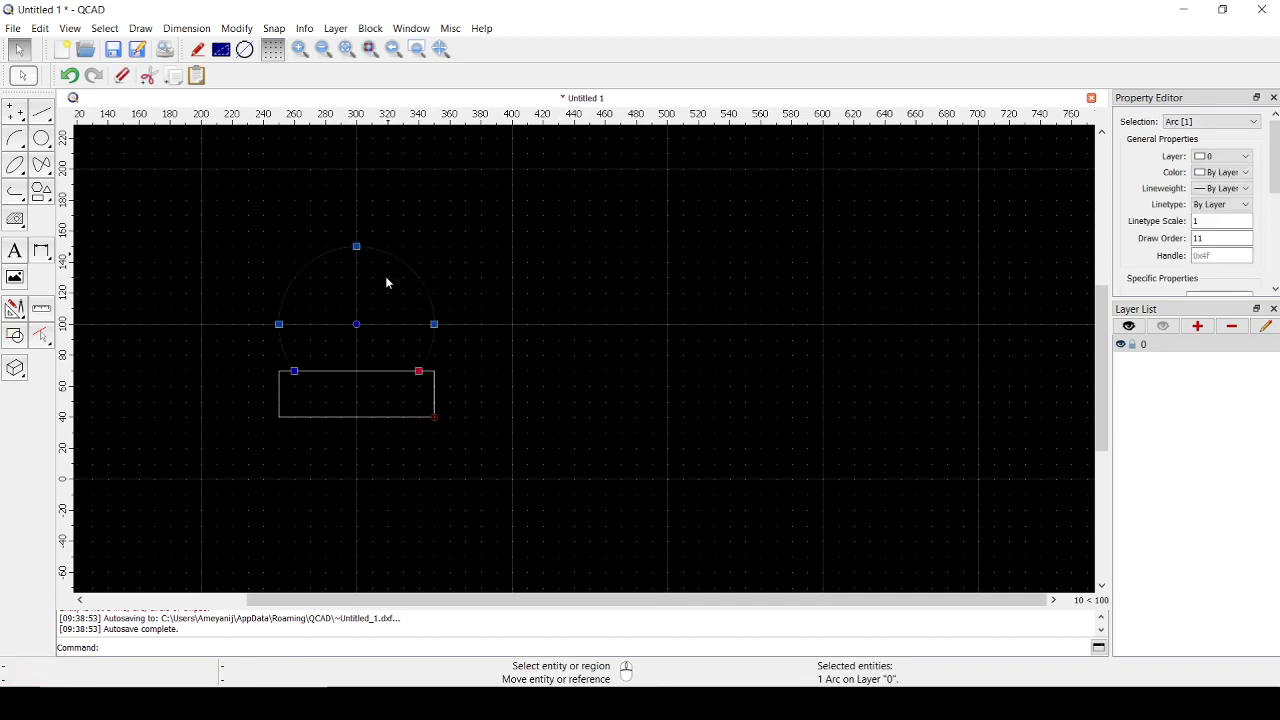
{"action": "left_click", "coordinate": [356, 372]}
{"action": "key", "text": "Escape"}
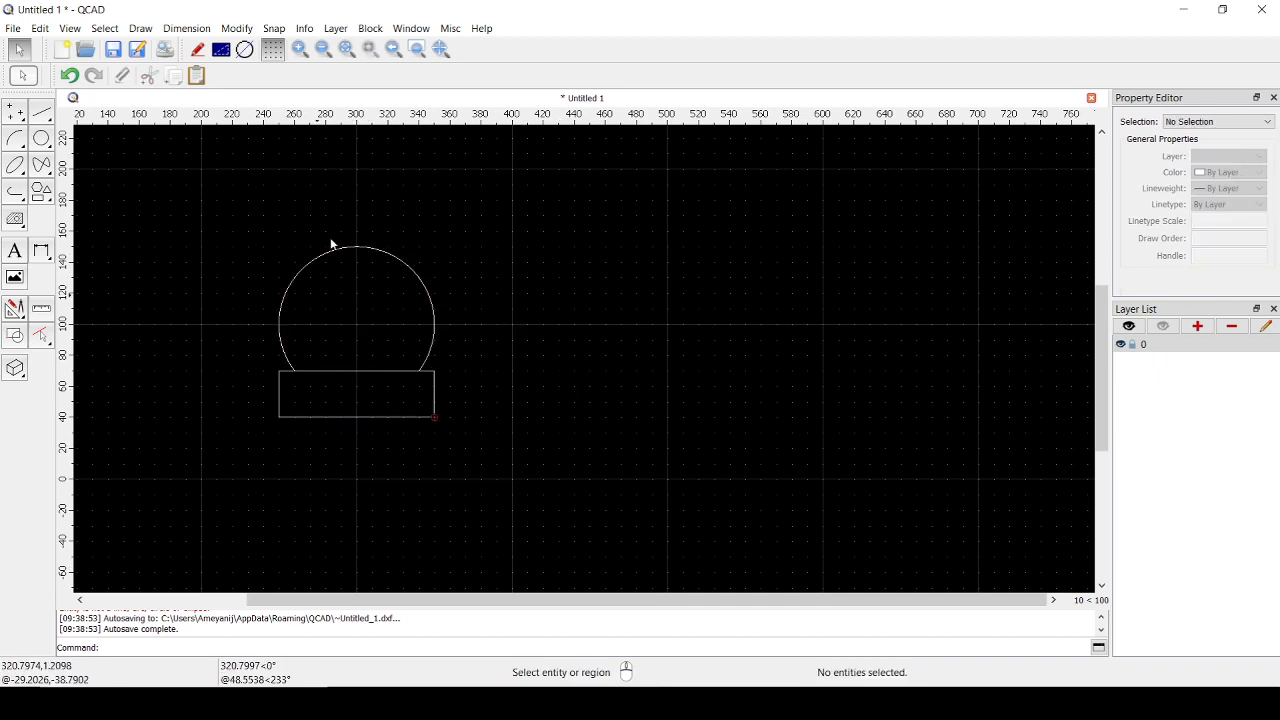
{"action": "scroll", "coordinate": [445, 415], "scroll_direction": "down", "scroll_amount": 4}
{"action": "scroll", "coordinate": [414, 433], "scroll_direction": "up", "scroll_amount": 2}
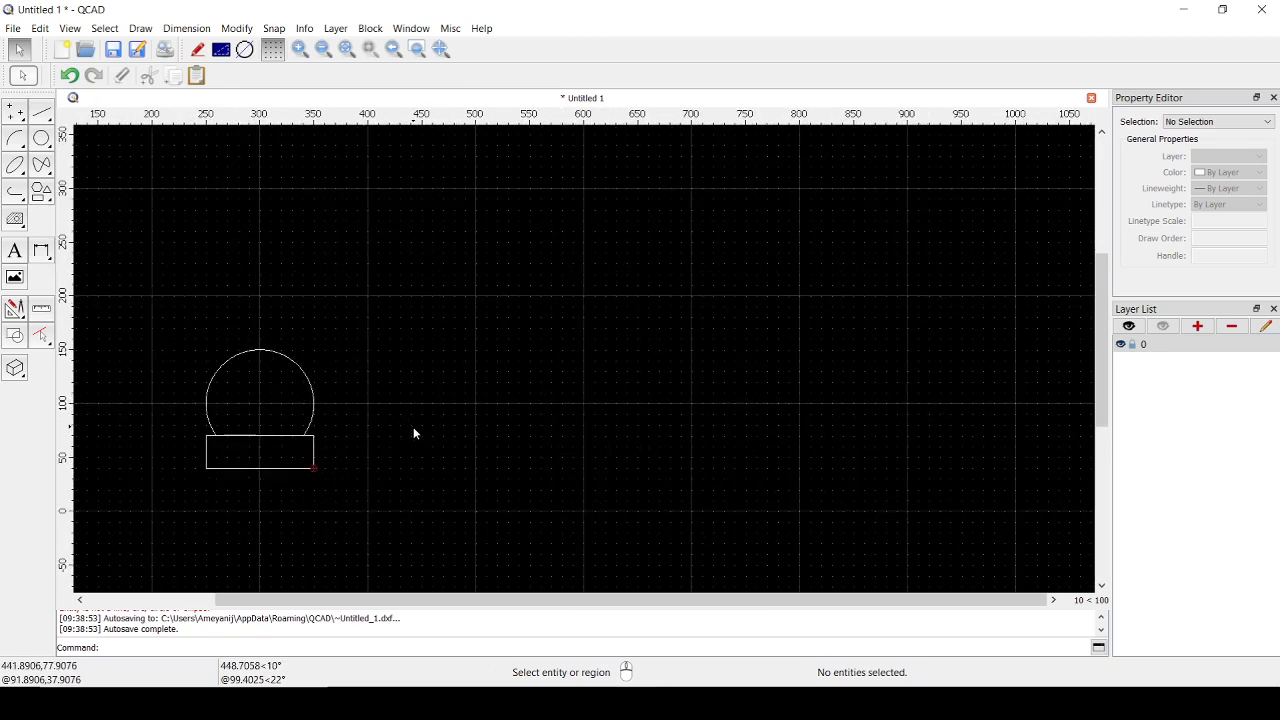
{"action": "scroll", "coordinate": [413, 426], "scroll_direction": "up", "scroll_amount": 3}
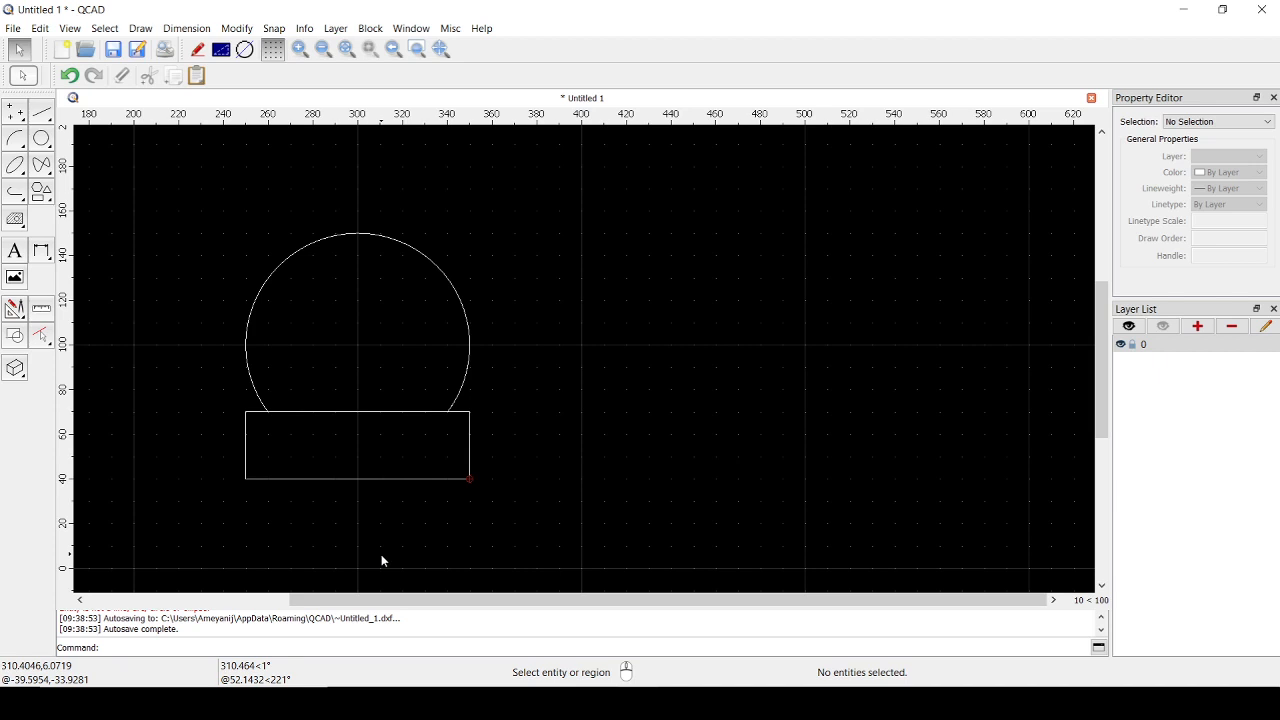
{"action": "left_click", "coordinate": [289, 260]}
{"action": "left_click", "coordinate": [315, 411]}
{"action": "key", "text": "Escape"}
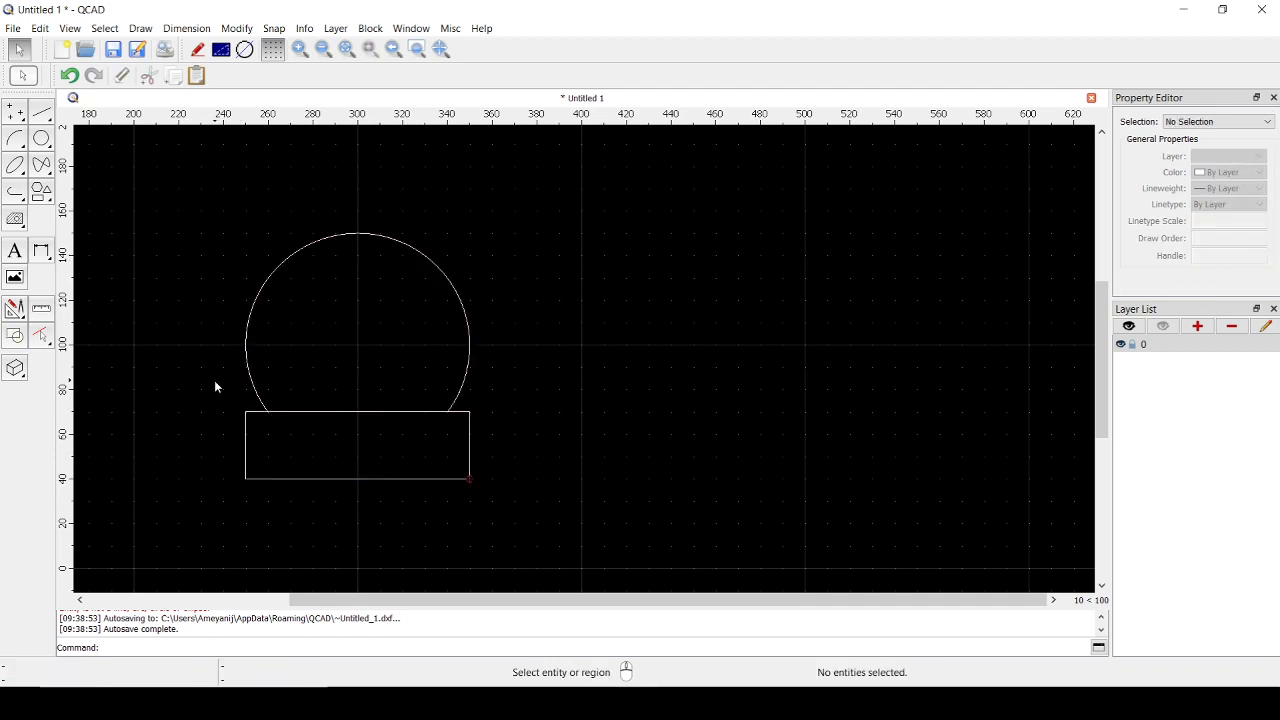
{"action": "mouse_move", "coordinate": [168, 191]}
{"action": "left_mouse_down"}
{"action": "mouse_move", "coordinate": [428, 472]}
{"action": "mouse_move", "coordinate": [553, 539]}
{"action": "left_mouse_up"}
{"action": "key", "text": "Escape"}
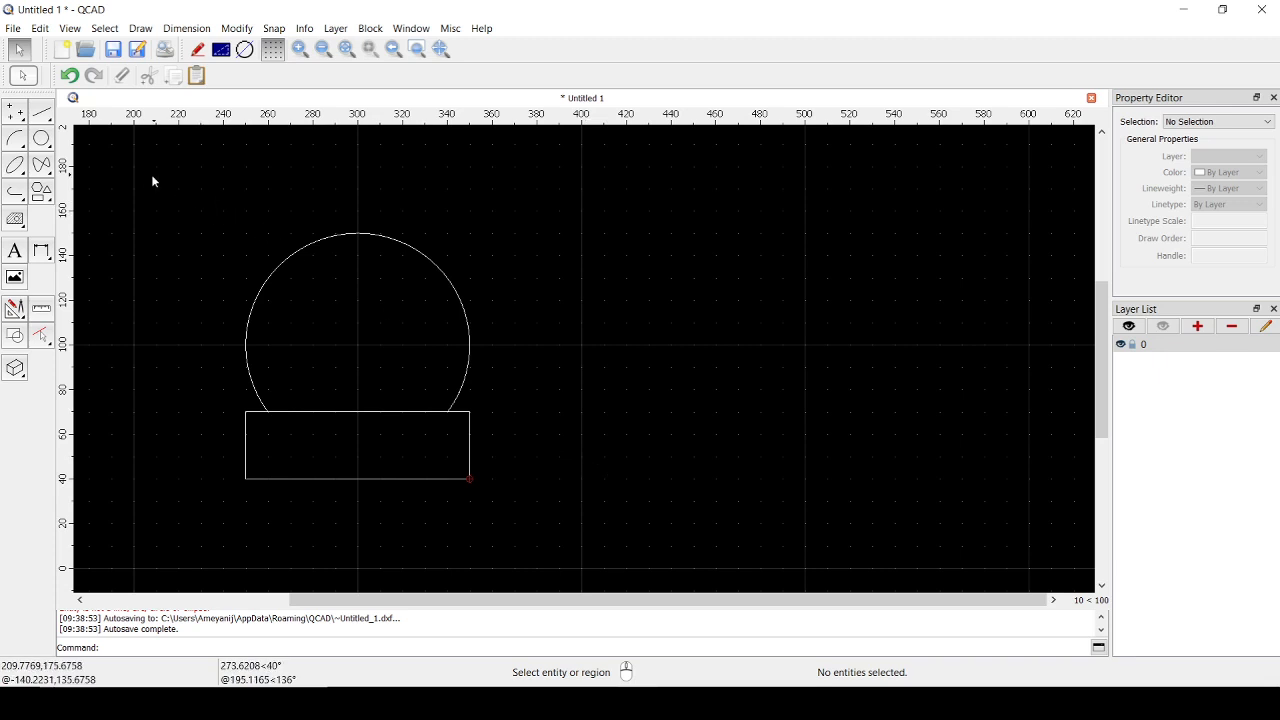
{"action": "mouse_move", "coordinate": [151, 175]}
{"action": "left_mouse_down"}
{"action": "mouse_move", "coordinate": [341, 392]}
{"action": "mouse_move", "coordinate": [574, 534]}
{"action": "left_mouse_up"}
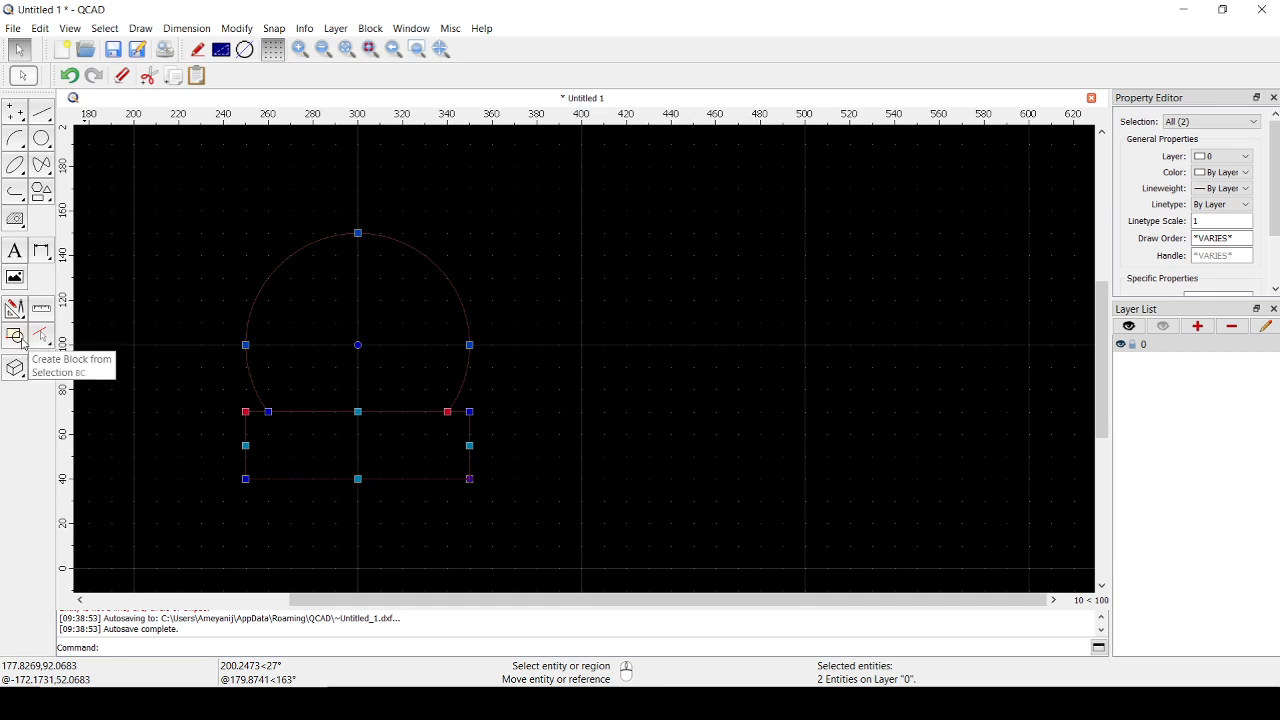
{"action": "left_click", "coordinate": [554, 376]}
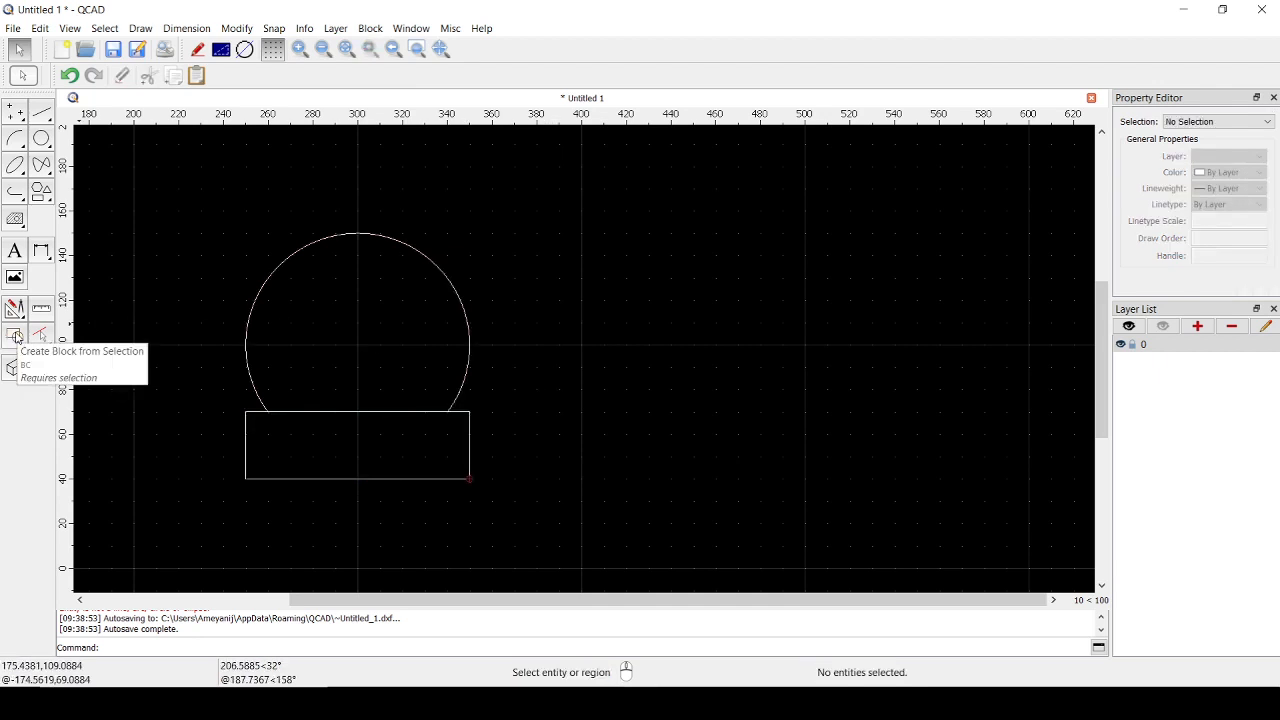
- Create a block named "chair" from the arc and rectangle, with its reference point at the arc's centre (300,100)
{"action": "left_click_drag", "start_coordinate": [152, 186], "coordinate": [527, 525]}
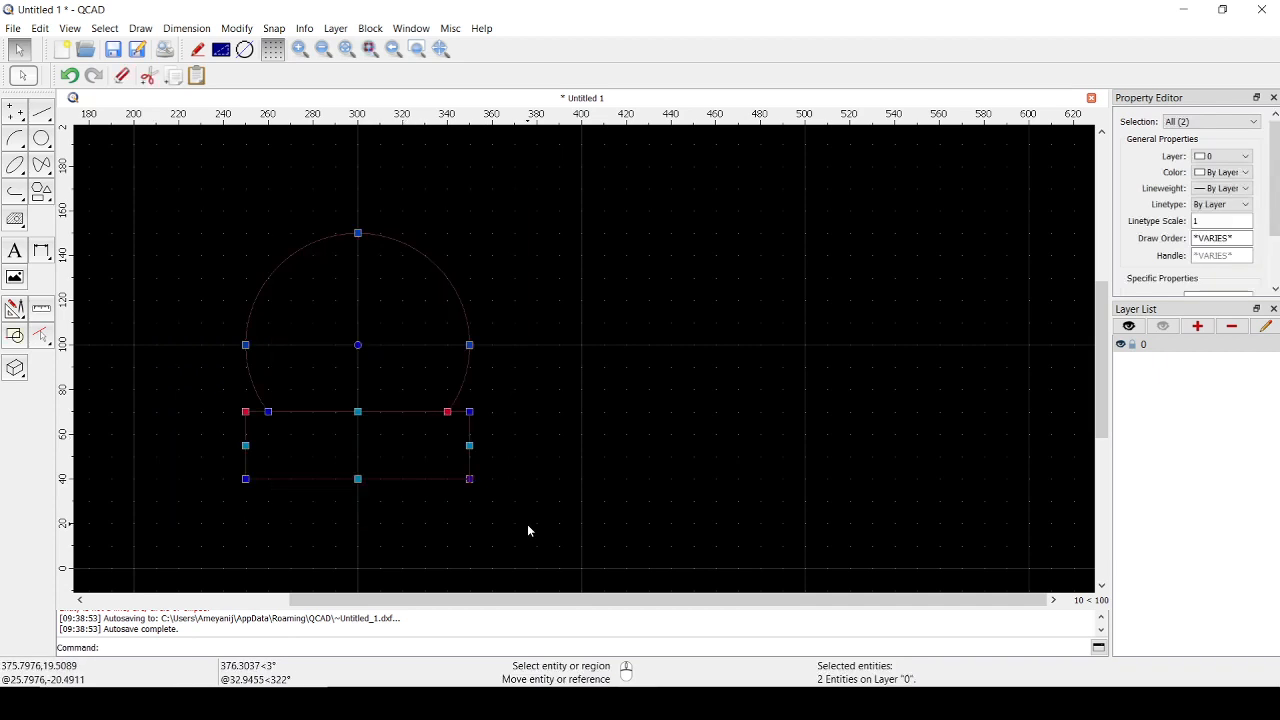
{"action": "left_click", "coordinate": [15, 341]}
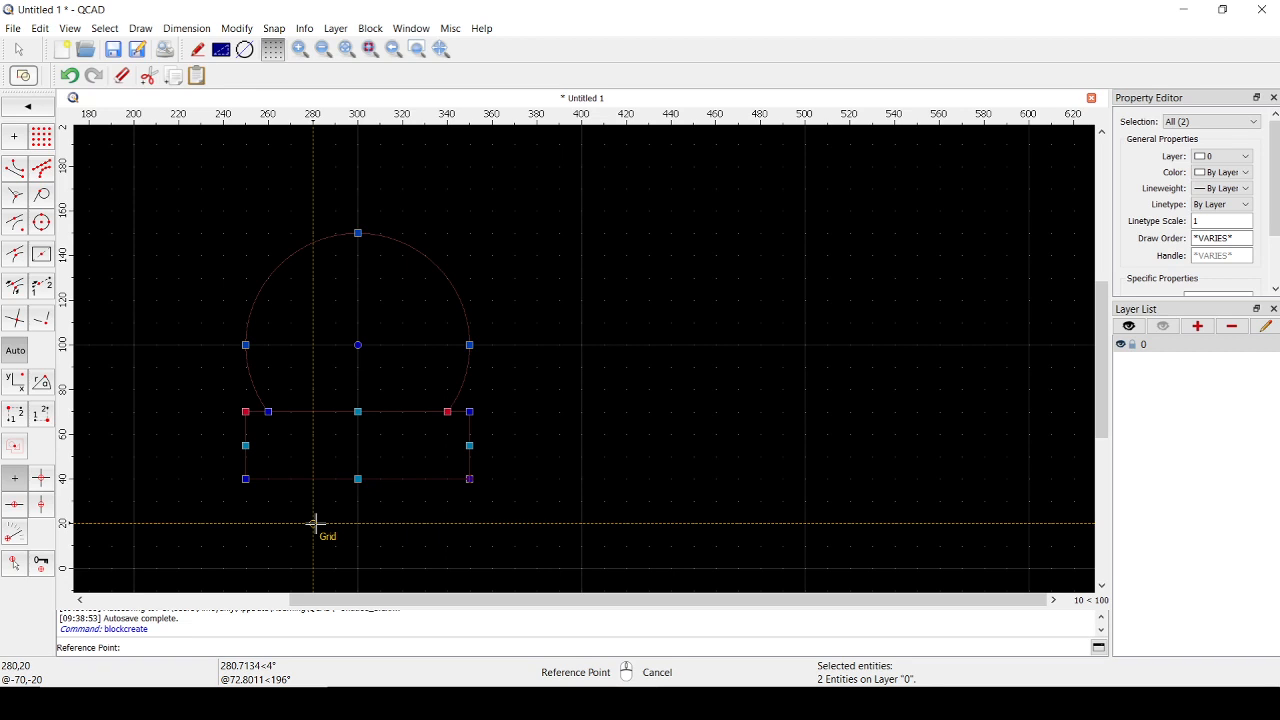
{"action": "left_click", "coordinate": [358, 345]}
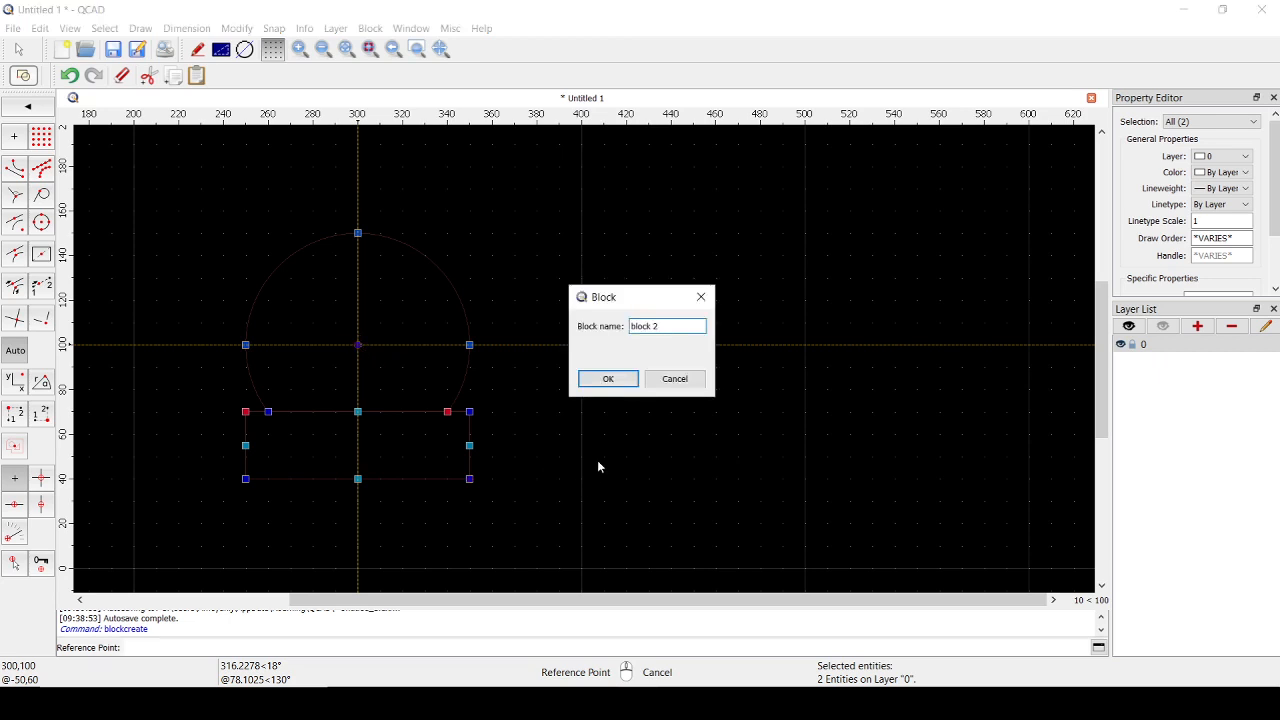
{"action": "left_click_drag", "start_coordinate": [660, 326], "coordinate": [606, 322]}
{"action": "type", "text": "chair"}
{"action": "left_click", "coordinate": [608, 379]}
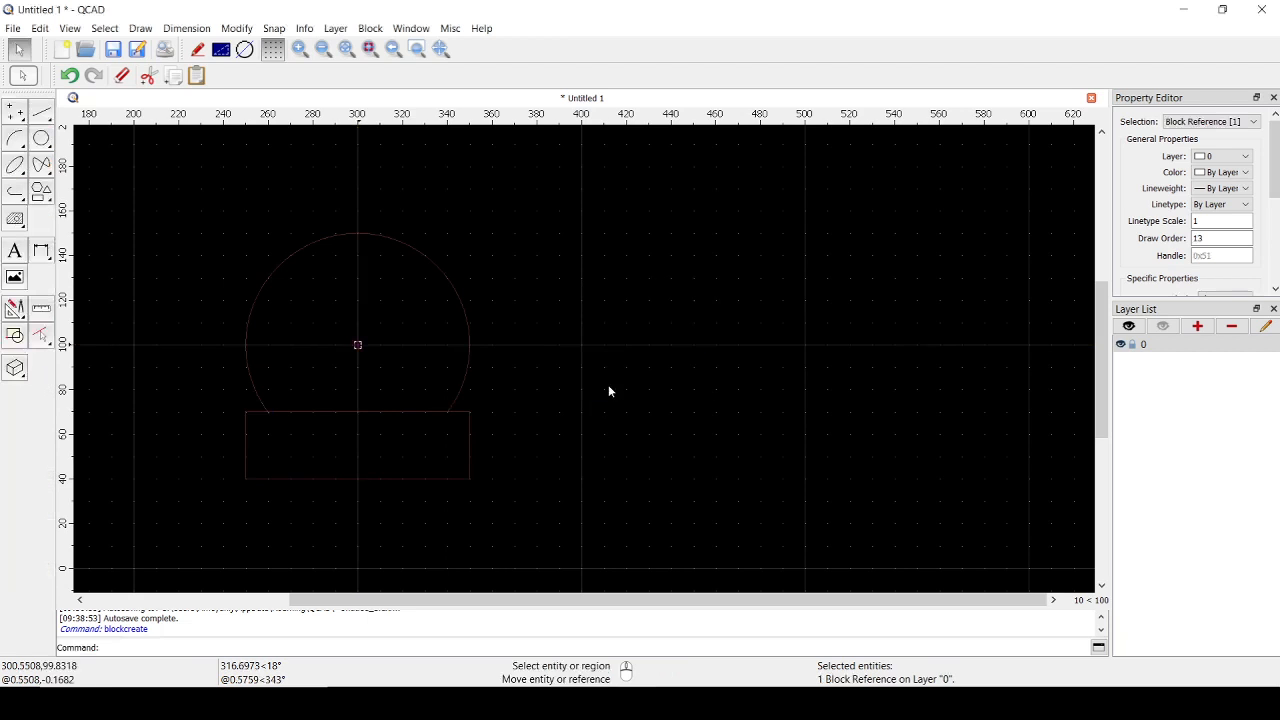
{"action": "key", "text": "Escape"}
{"action": "scroll", "coordinate": [523, 378], "scroll_direction": "down", "scroll_amount": 3}
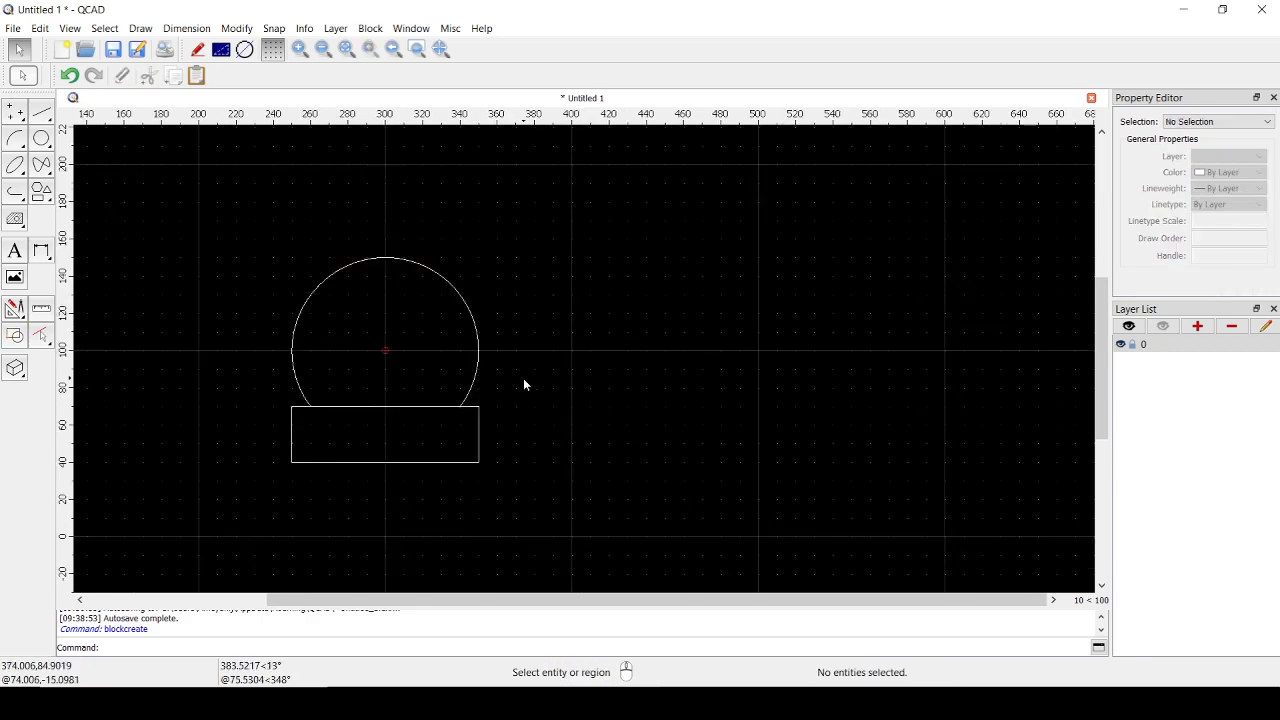
{"action": "middle_click_drag", "start_coordinate": [599, 354], "coordinate": [484, 382]}
{"action": "scroll", "coordinate": [484, 382], "scroll_direction": "down", "scroll_amount": 2}
{"action": "middle_click_drag", "start_coordinate": [609, 406], "coordinate": [512, 426]}
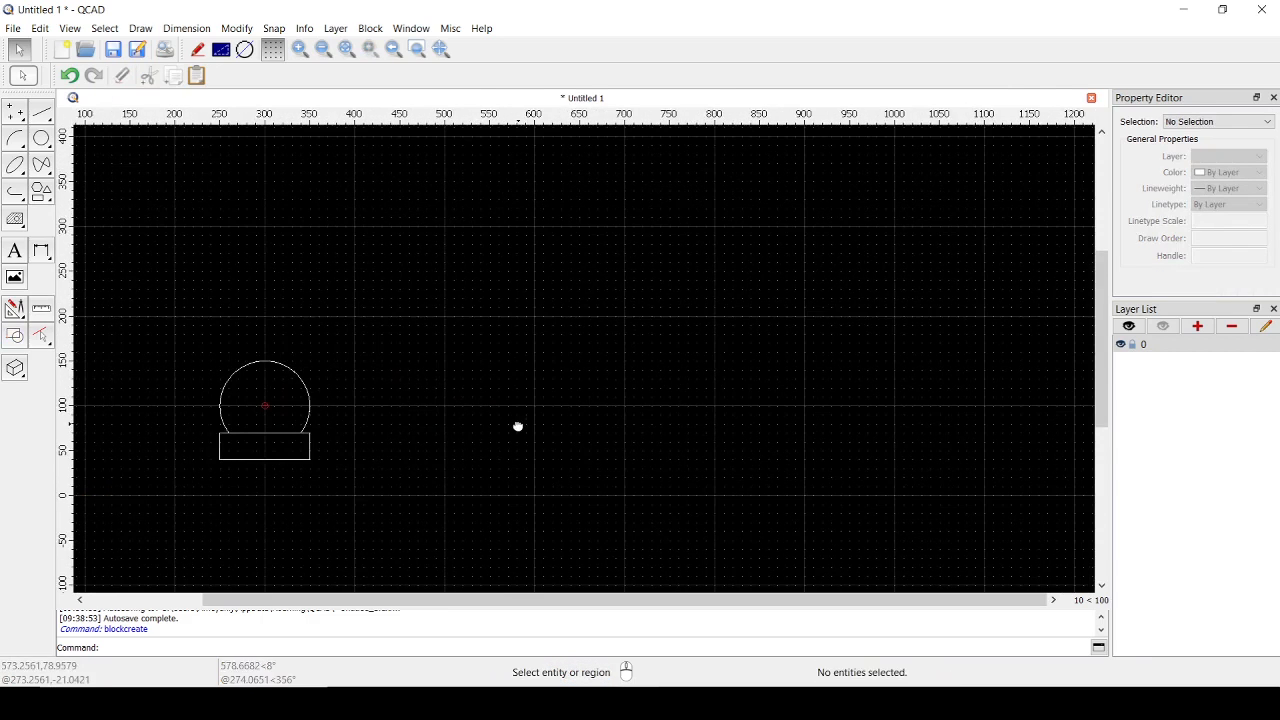
{"action": "scroll", "coordinate": [333, 391], "scroll_direction": "up", "scroll_amount": 1}
{"action": "scroll", "coordinate": [335, 397], "scroll_direction": "up", "scroll_amount": 1}
{"action": "middle_click_drag", "start_coordinate": [335, 397], "coordinate": [446, 374]}
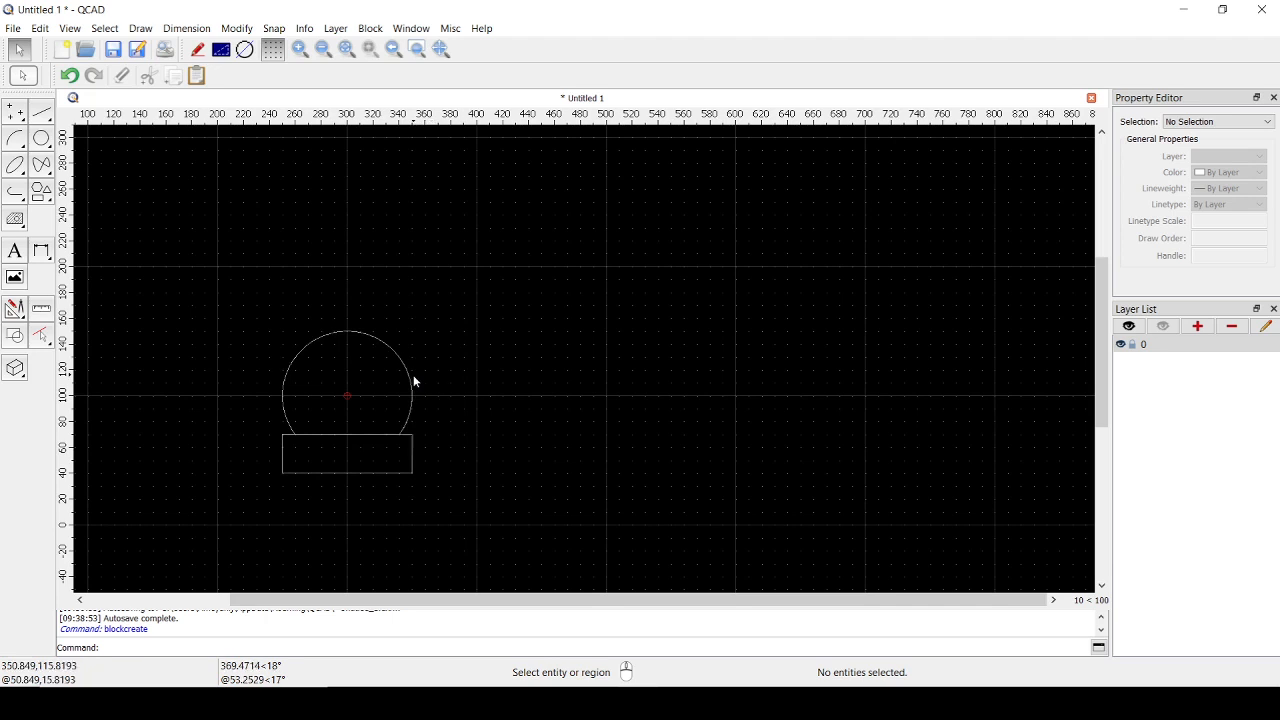
- Show the block list, and open the chair block for editing before returning to model space
{"action": "left_click", "coordinate": [72, 30]}
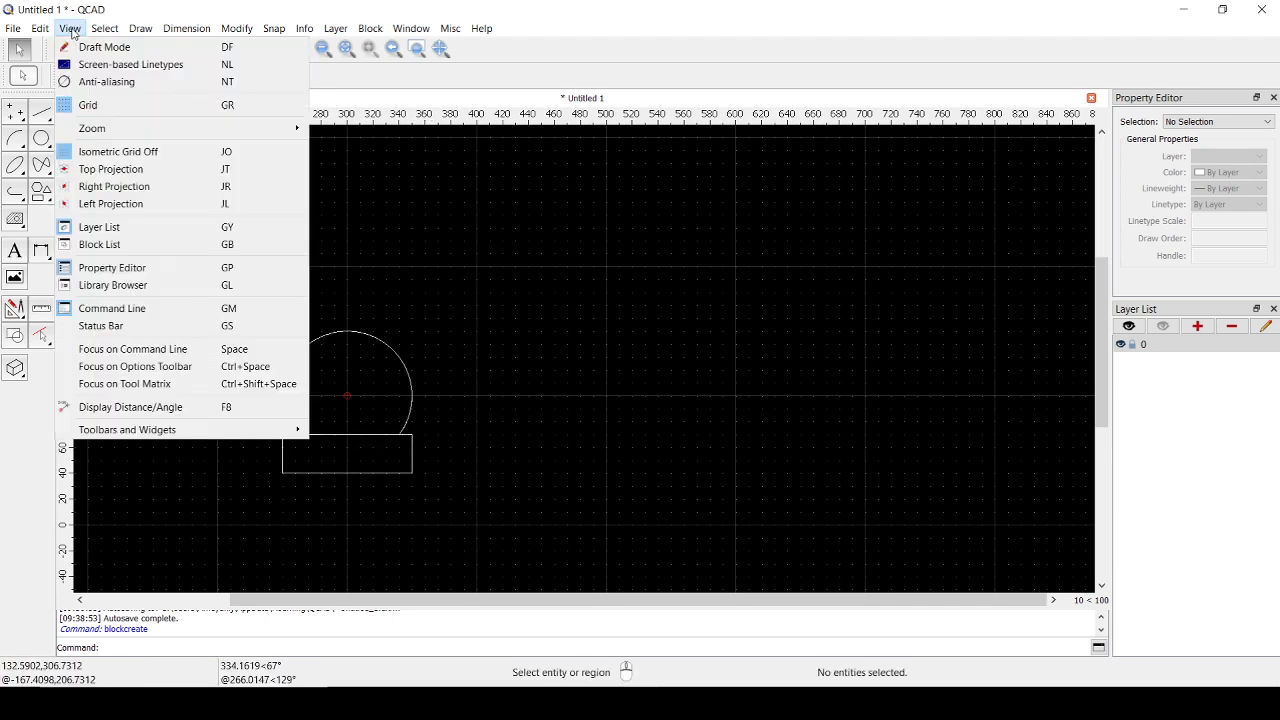
{"action": "left_click", "coordinate": [123, 246]}
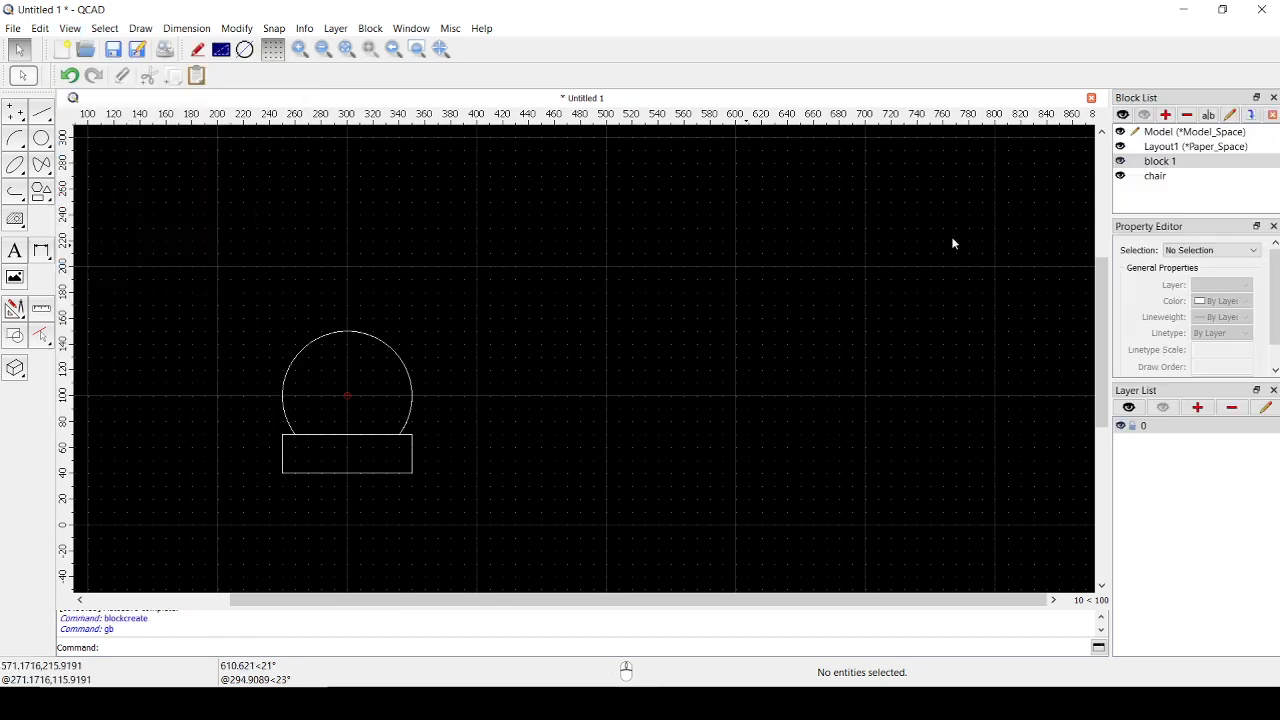
{"action": "double_click", "coordinate": [1160, 176]}
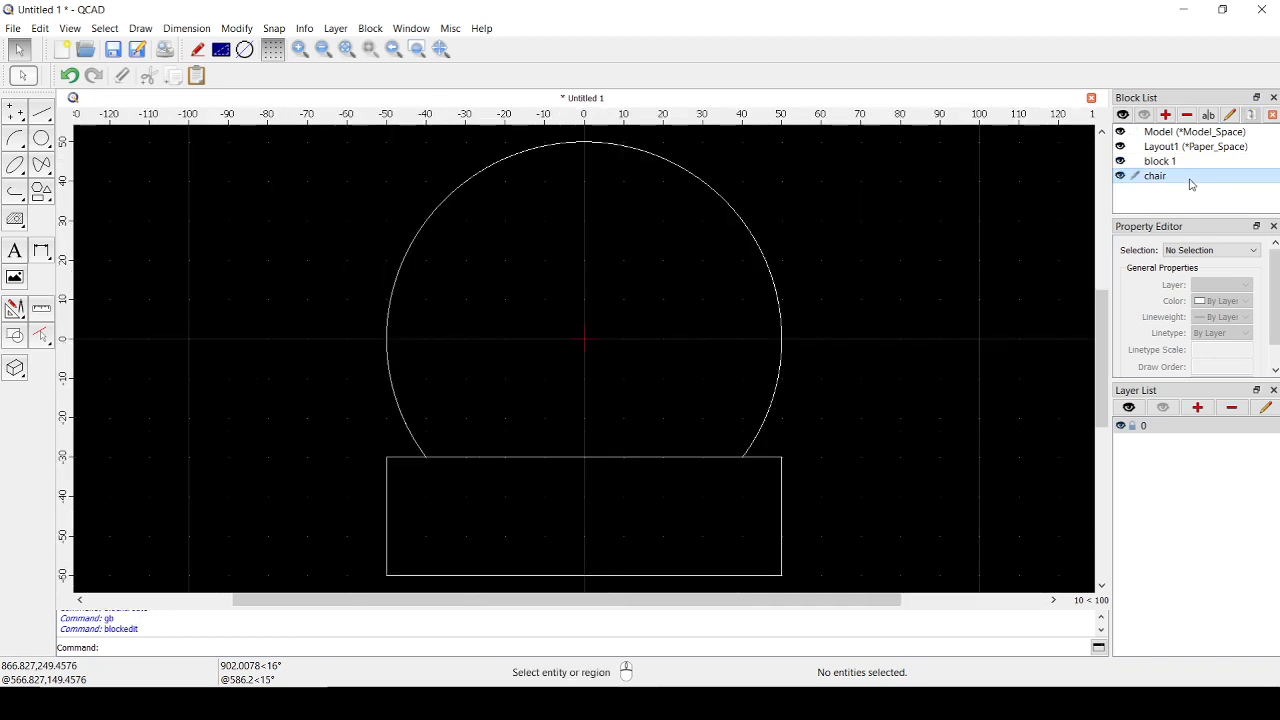
{"action": "double_click", "coordinate": [1185, 134]}
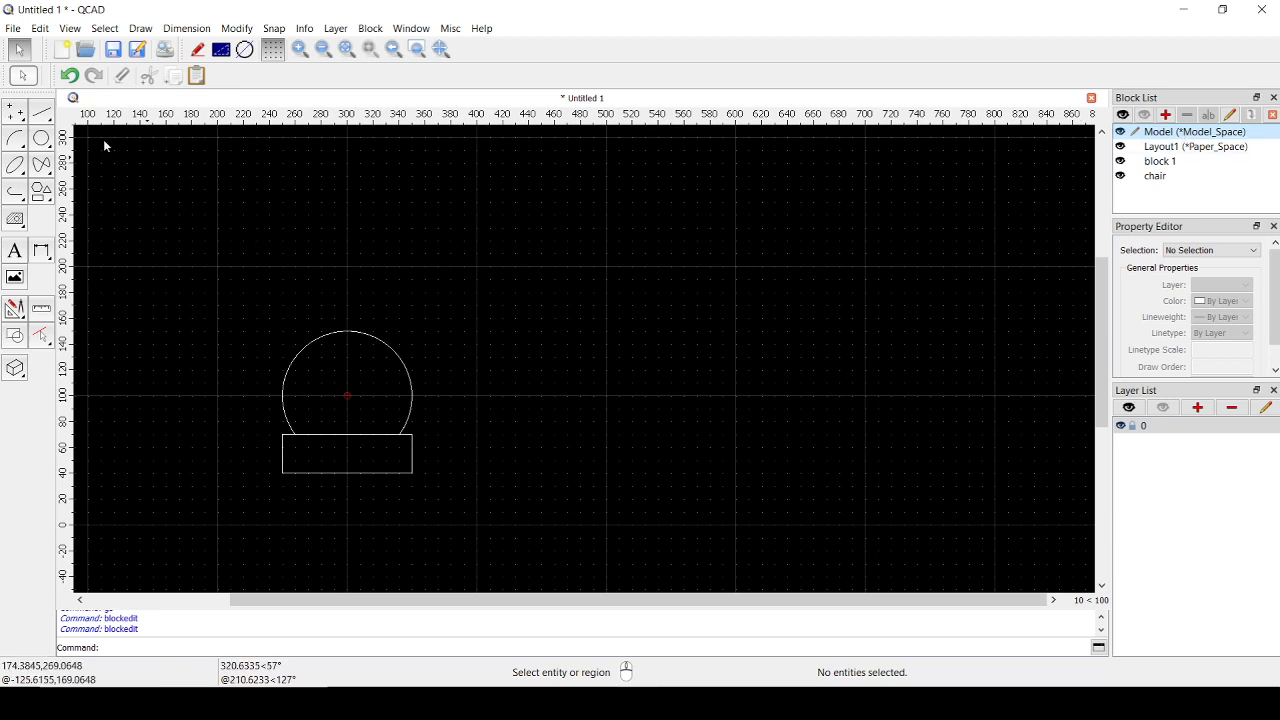
- Draw a 500 by 200 rectangle above and beside the chair, from corner 500,200 to corner 1000,400
{"action": "left_click", "coordinate": [15, 190]}
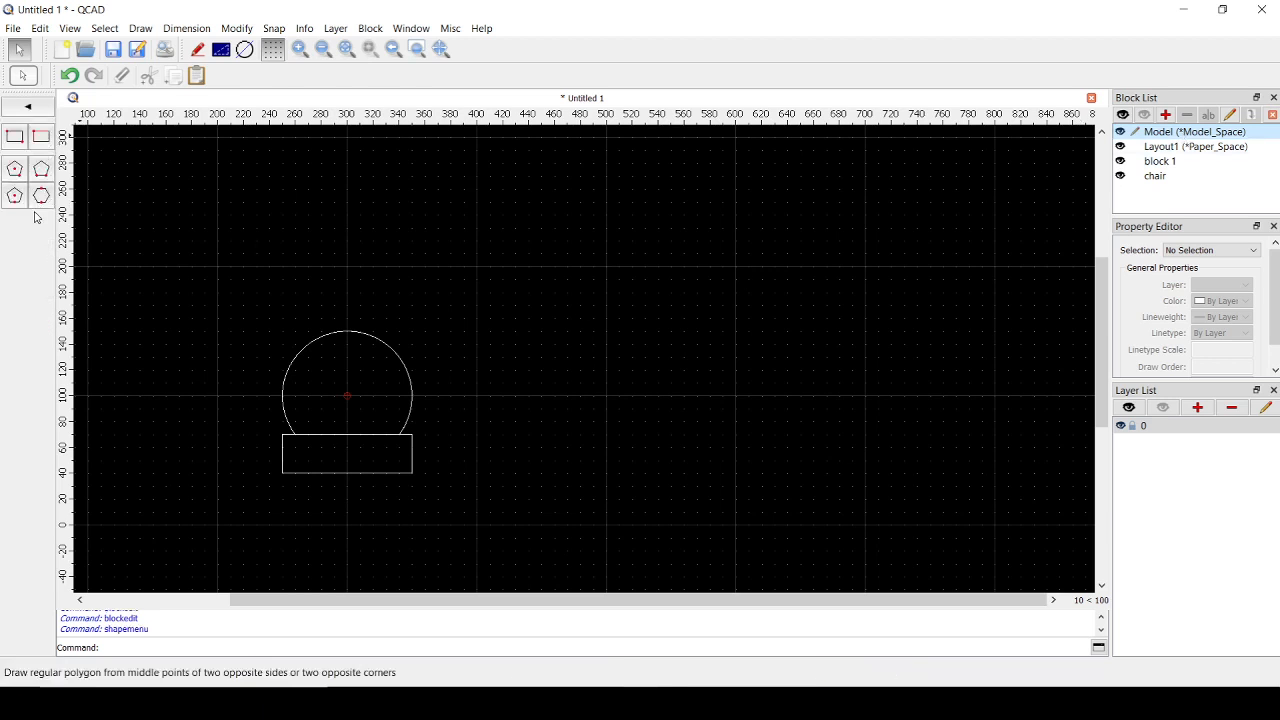
{"action": "left_click", "coordinate": [15, 135]}
{"action": "scroll", "coordinate": [402, 410], "scroll_direction": "down", "scroll_amount": 3}
{"action": "middle_click_drag", "start_coordinate": [402, 410], "coordinate": [303, 453]}
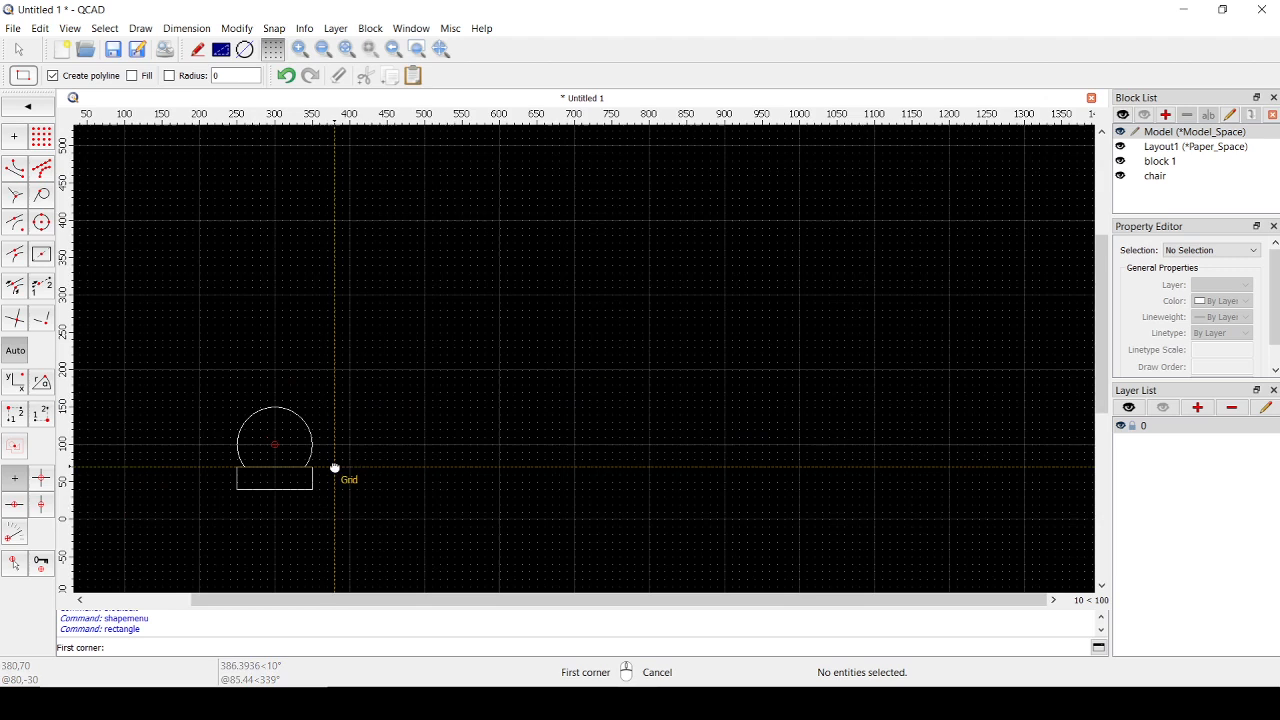
{"action": "left_click", "coordinate": [420, 370]}
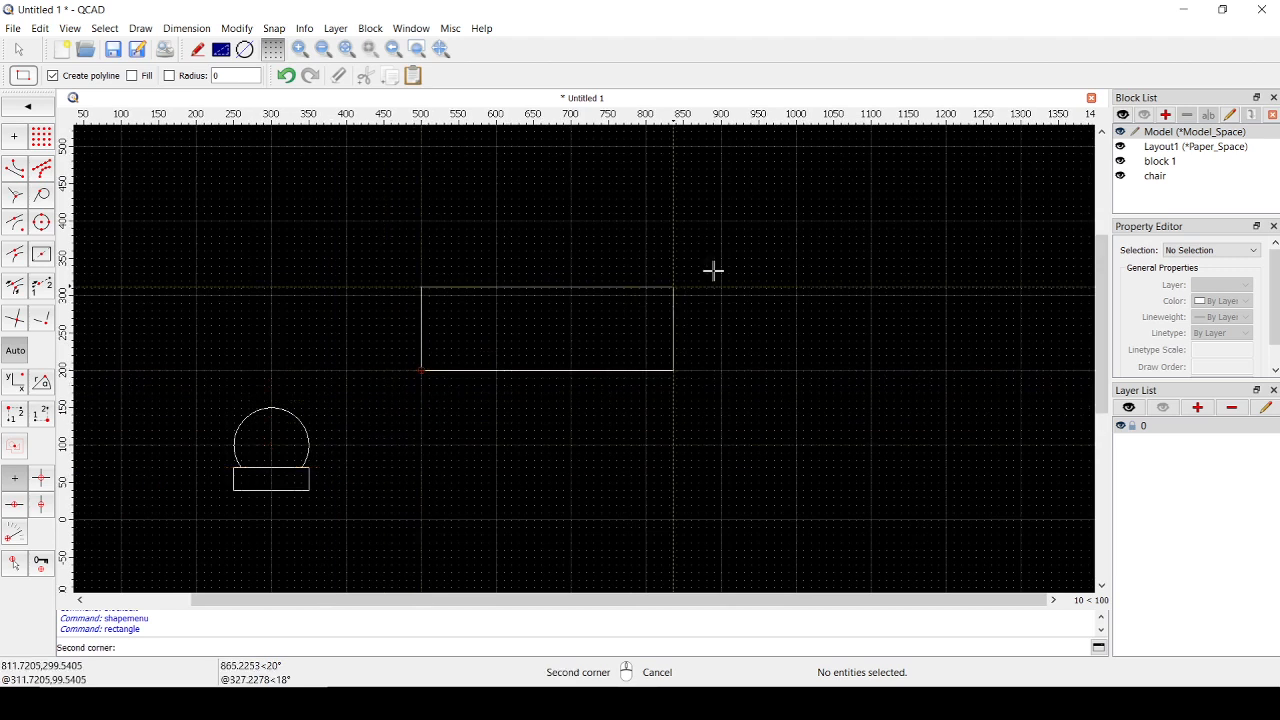
{"action": "left_click", "coordinate": [796, 220]}
{"action": "right_click", "coordinate": [774, 348]}
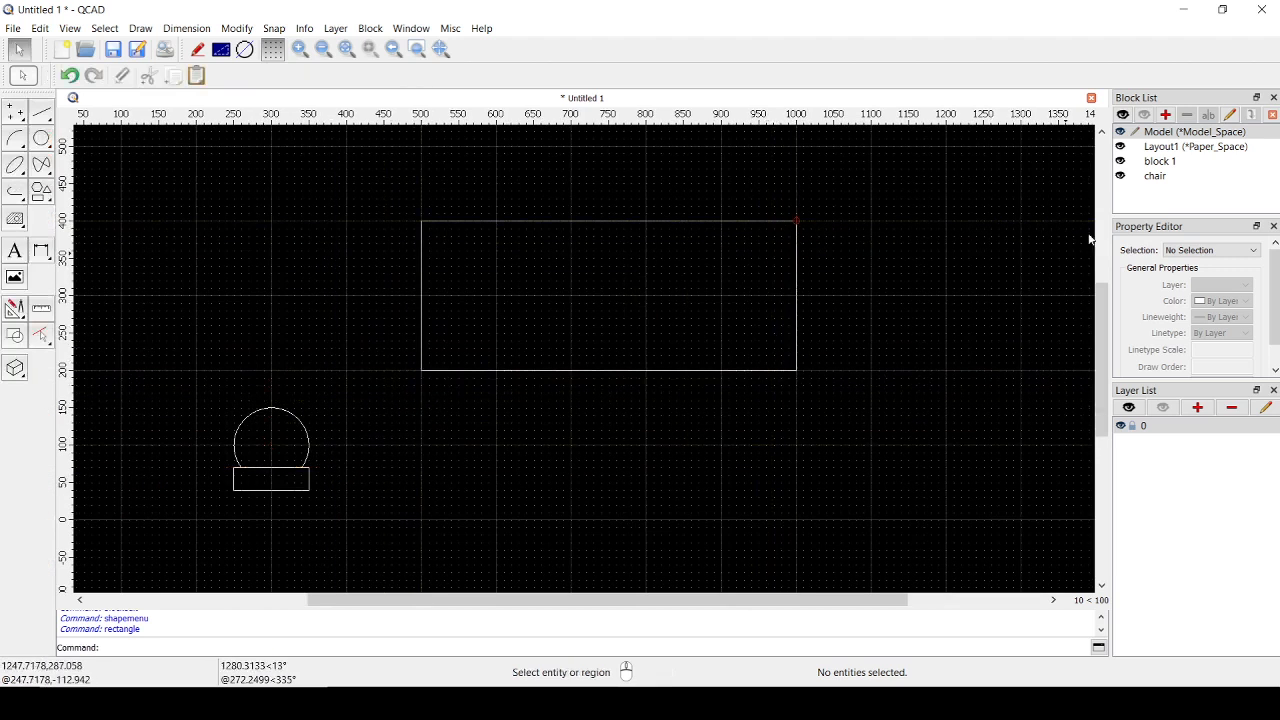
- Remove the unneeded block 1 from the drawing's block list
{"action": "left_click", "coordinate": [1156, 178]}
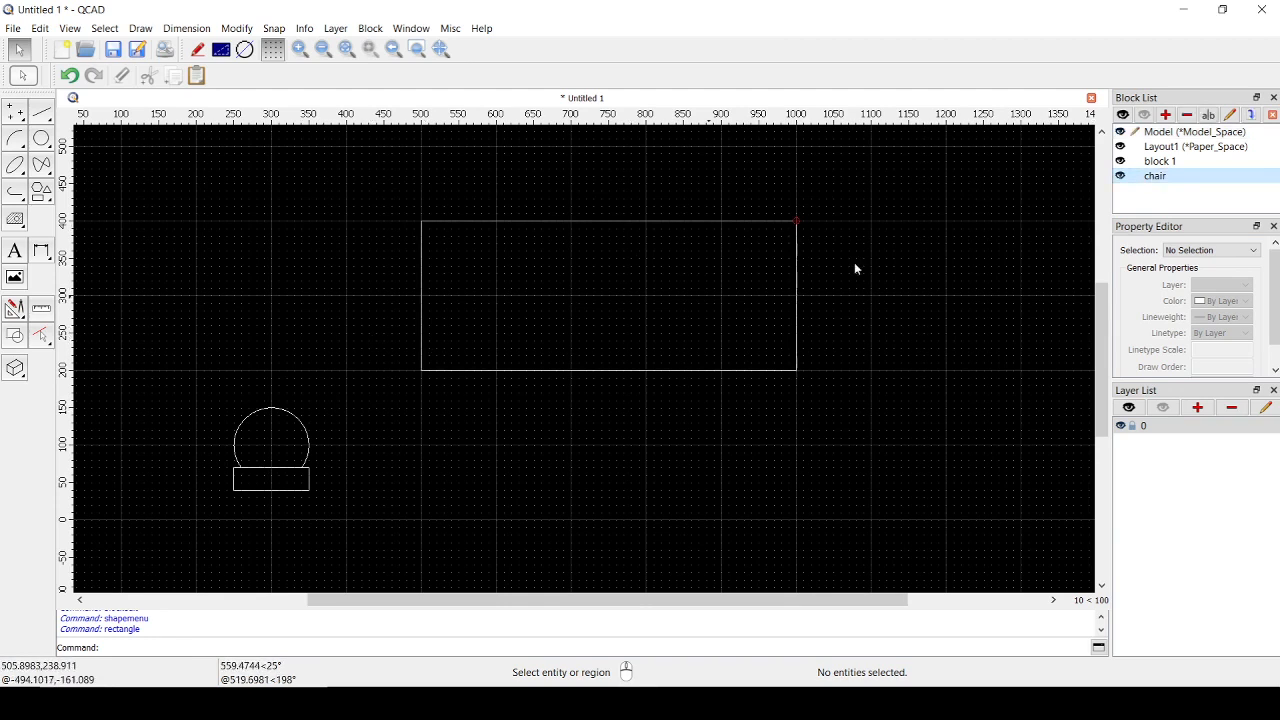
{"action": "right_click", "coordinate": [1153, 178]}
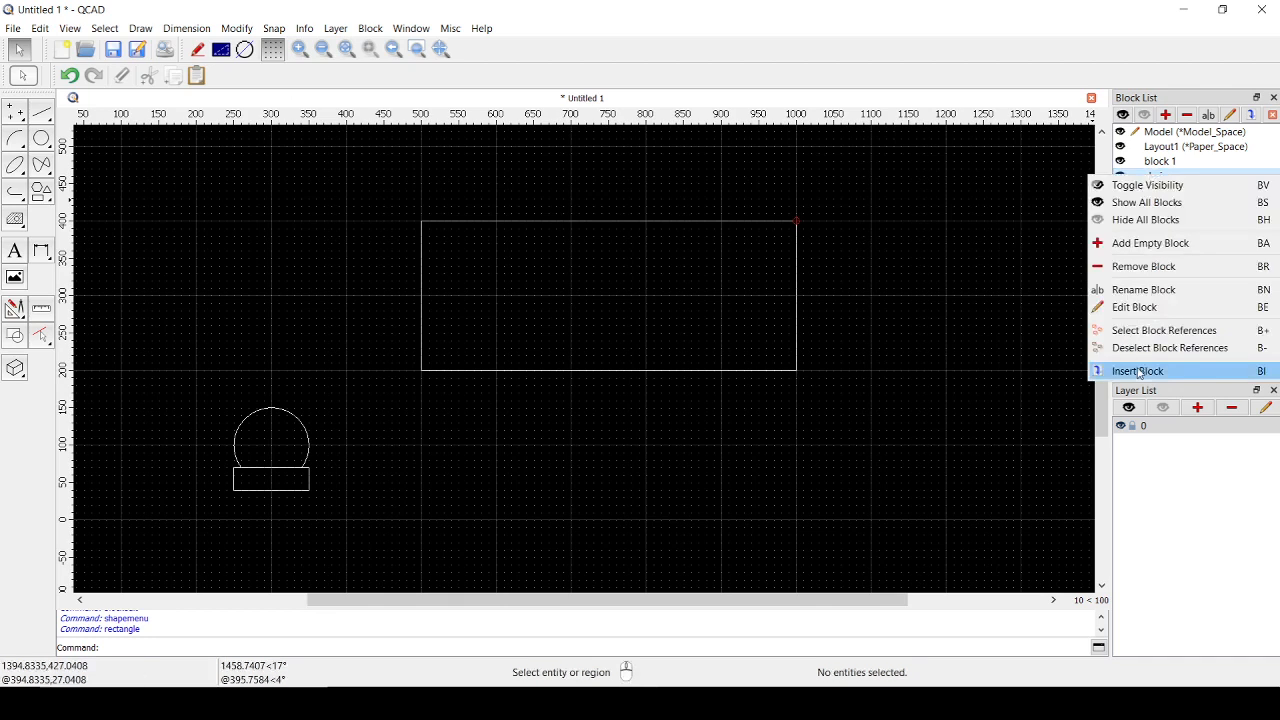
{"action": "left_click", "coordinate": [1246, 112]}
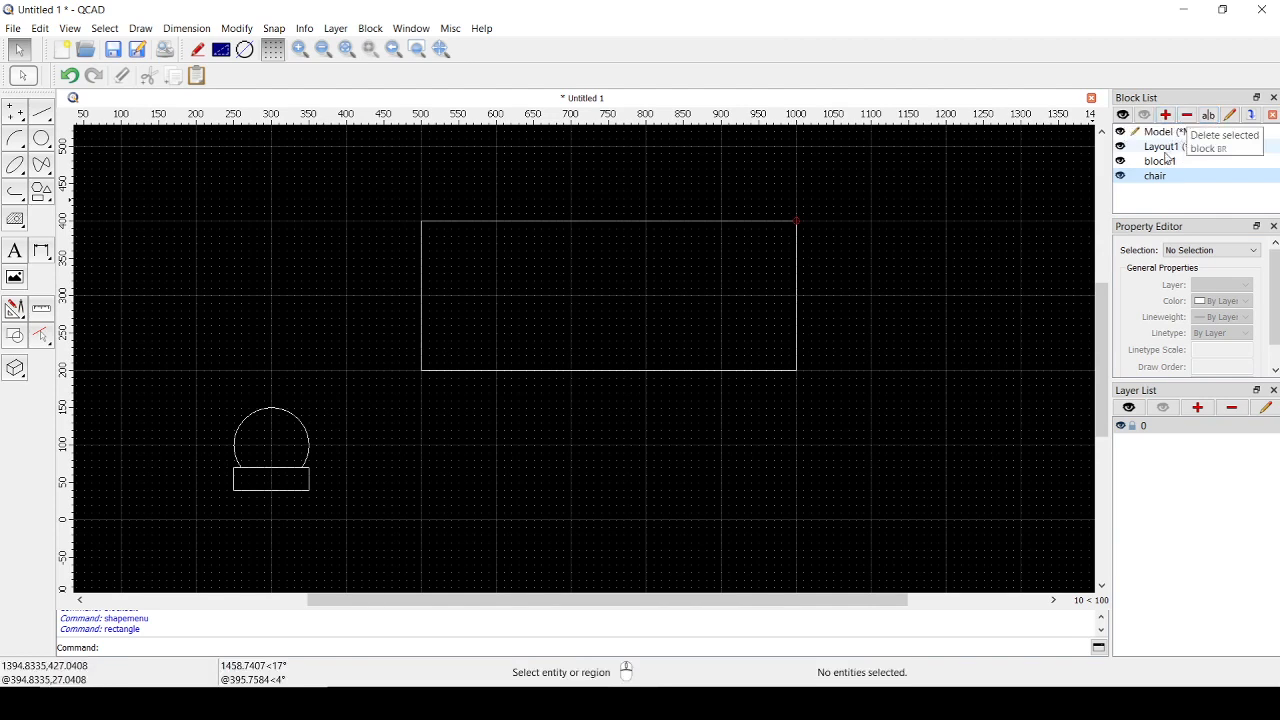
{"action": "left_click", "coordinate": [1163, 163]}
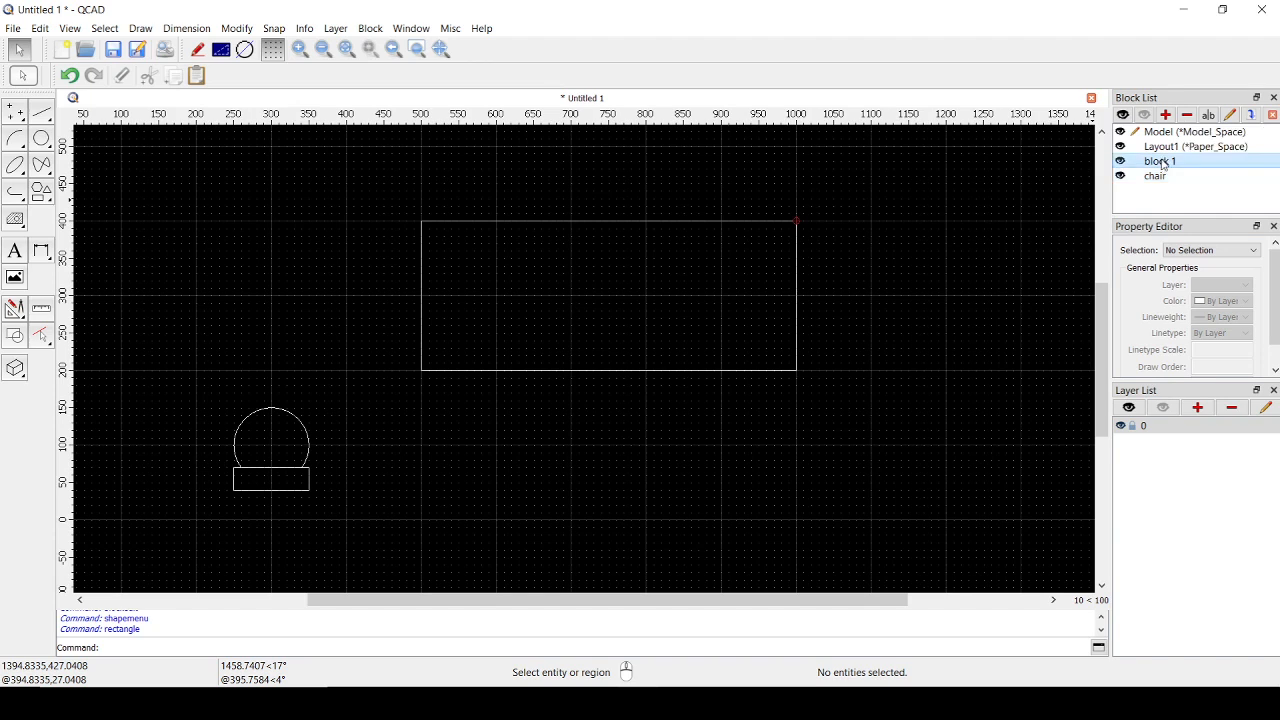
{"action": "left_click", "coordinate": [1190, 116]}
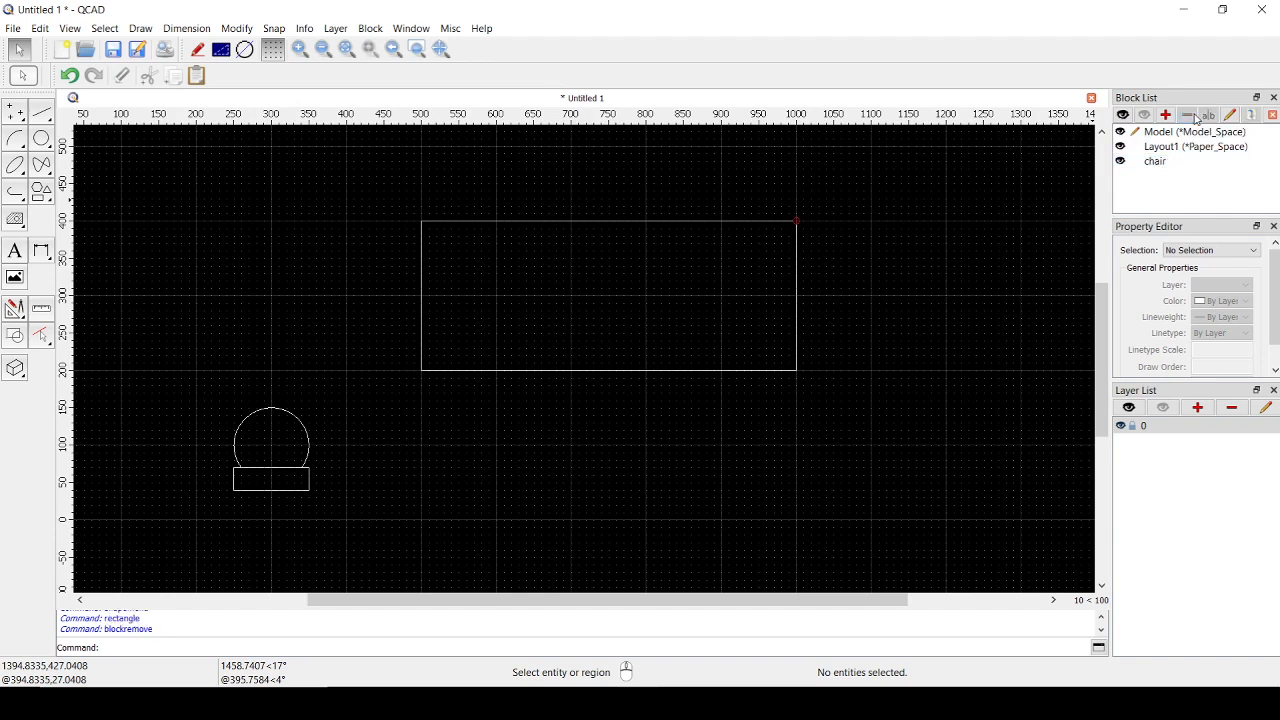
- Insert two chair blocks on the large rectangle's lower edge, at 570,200 and 690,200
{"action": "left_click", "coordinate": [1160, 164]}
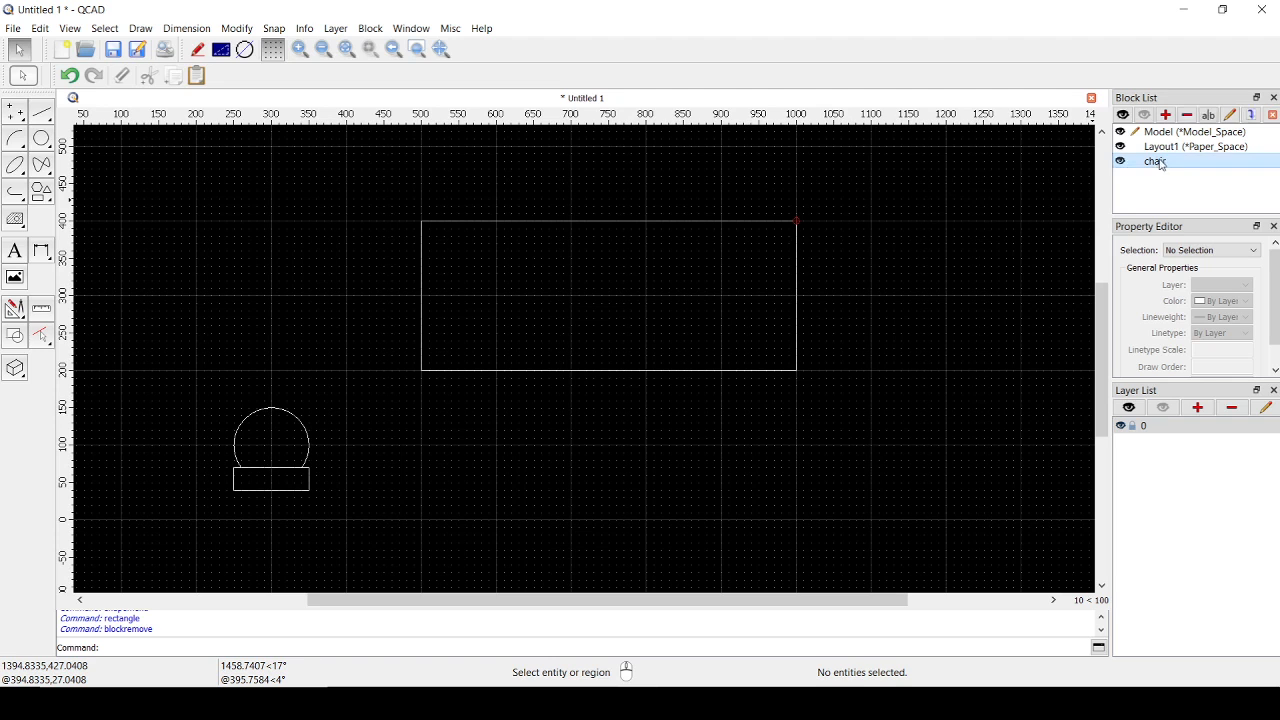
{"action": "left_click", "coordinate": [1251, 115]}
{"action": "scroll", "coordinate": [557, 305], "scroll_direction": "up", "scroll_amount": 3}
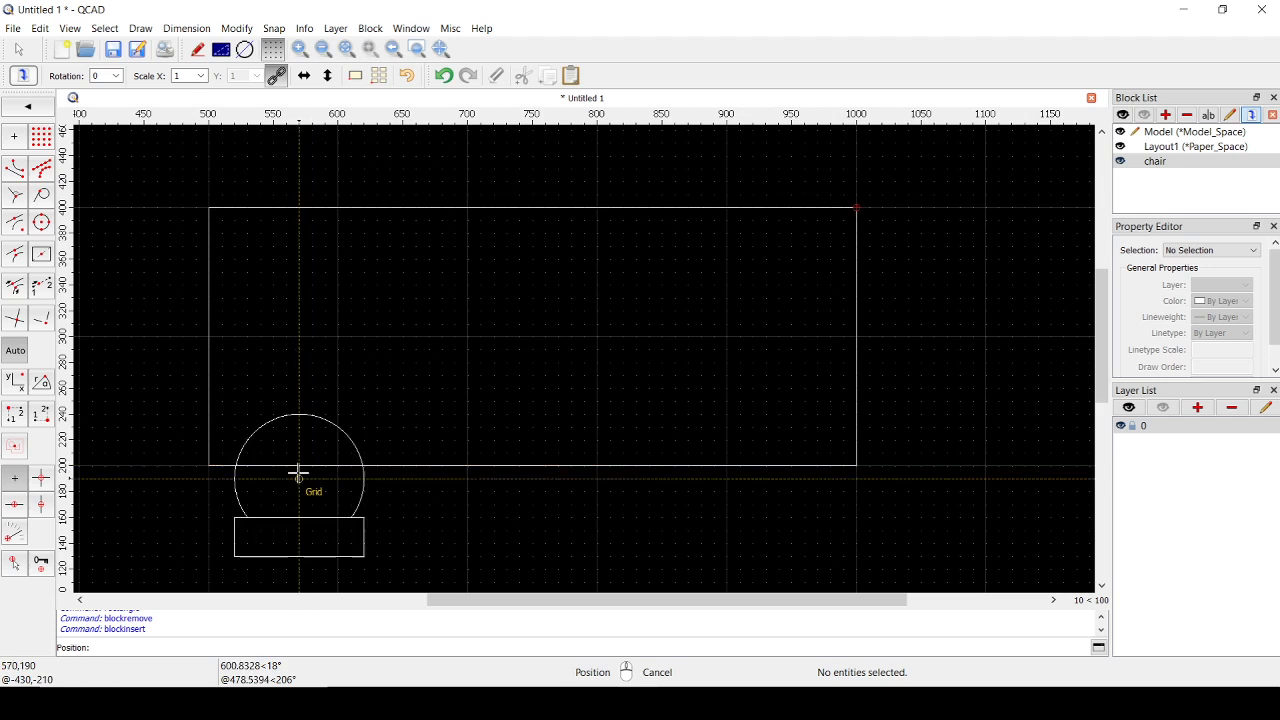
{"action": "left_click", "coordinate": [299, 464]}
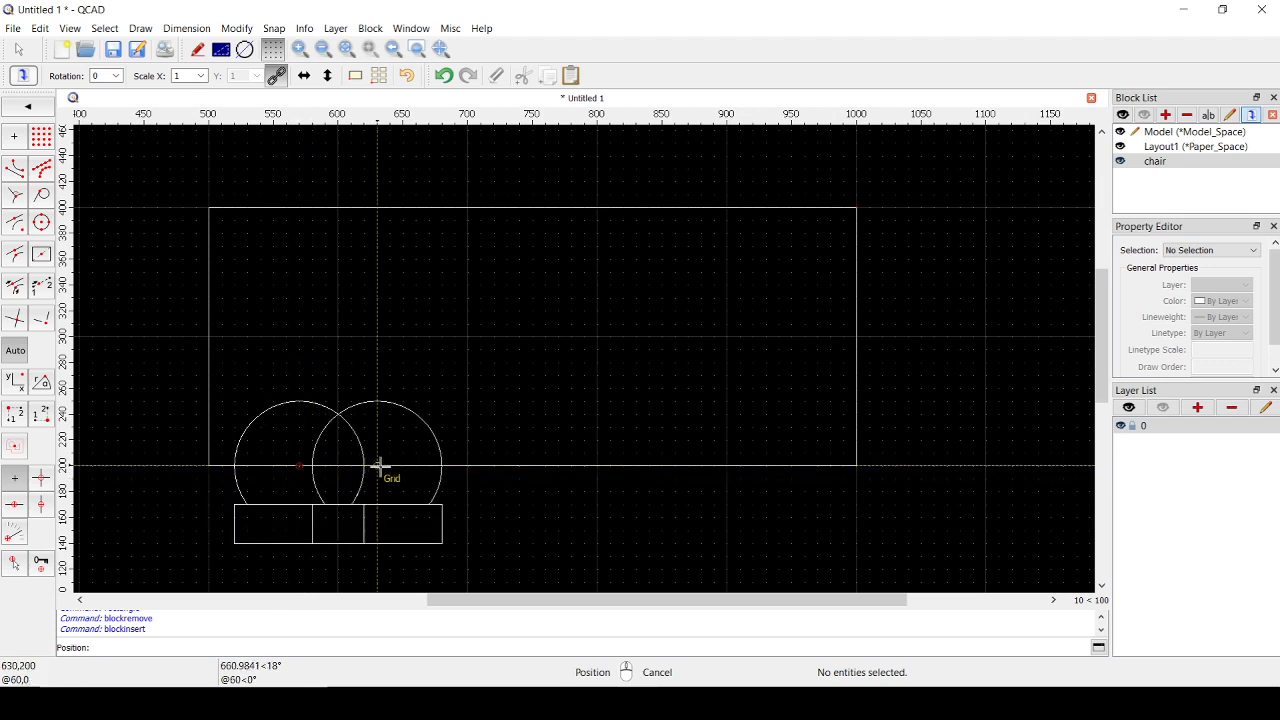
{"action": "left_click", "coordinate": [455, 465]}
{"action": "right_click", "coordinate": [506, 383]}
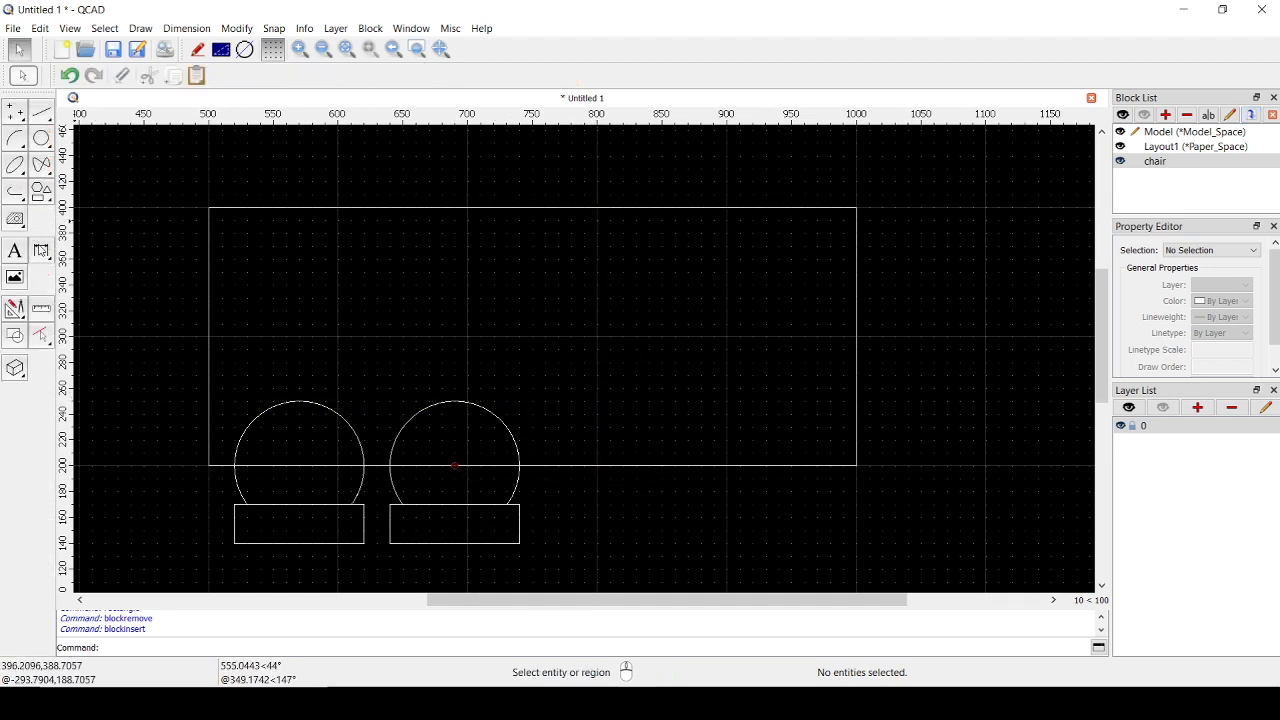
- Mirror the two chairs across the table's vertical centerline from 750,200 to 750,400, keeping the originals
{"action": "left_click", "coordinate": [15, 308]}
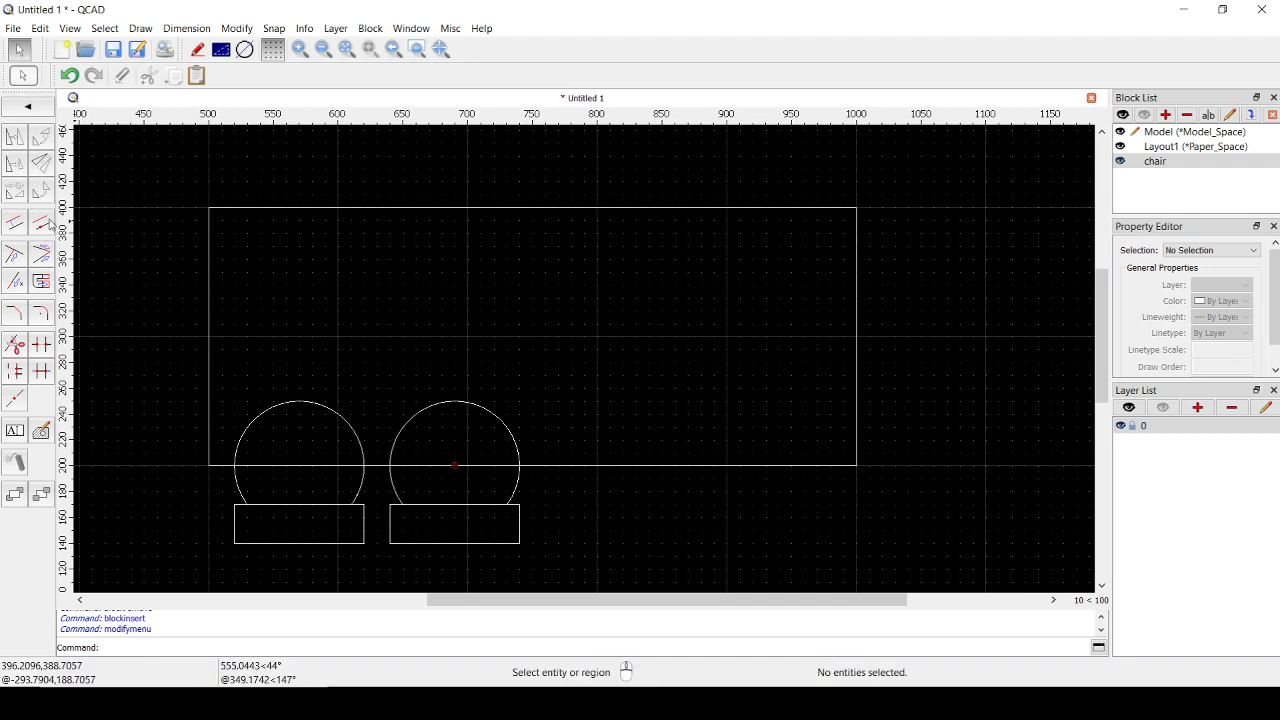
{"action": "left_click_drag", "start_coordinate": [146, 345], "coordinate": [578, 572]}
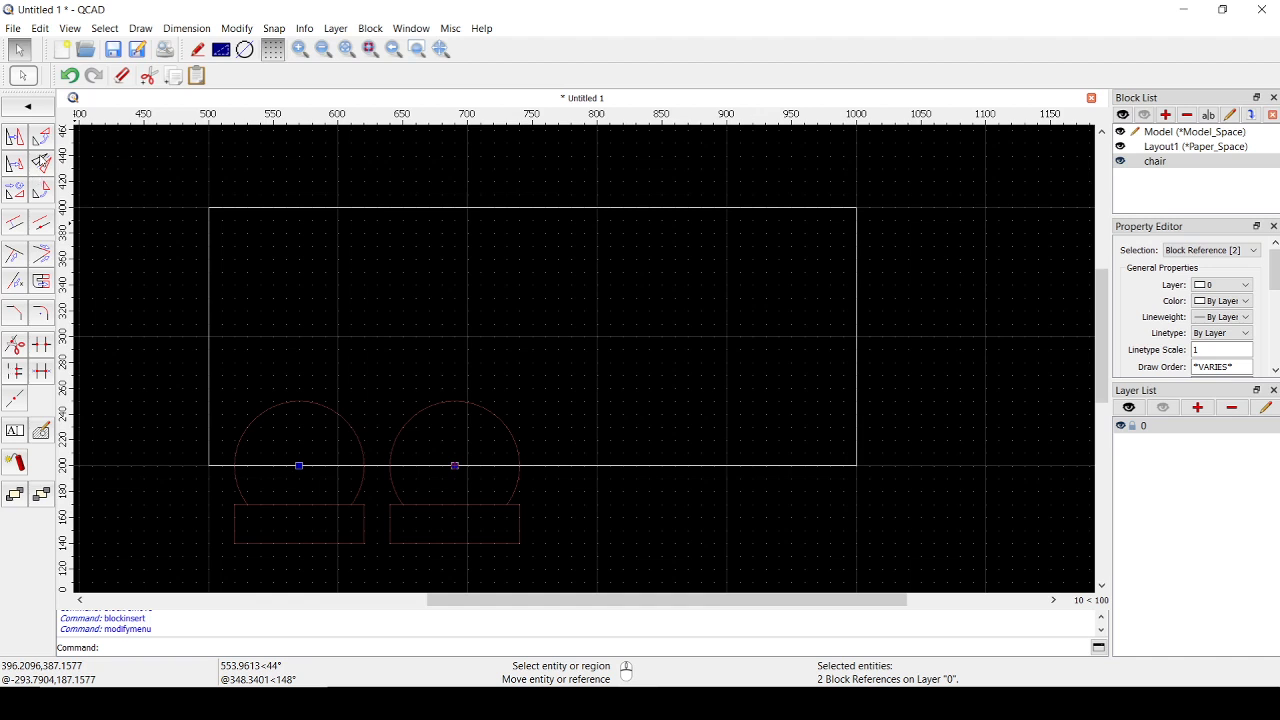
{"action": "left_click", "coordinate": [40, 160]}
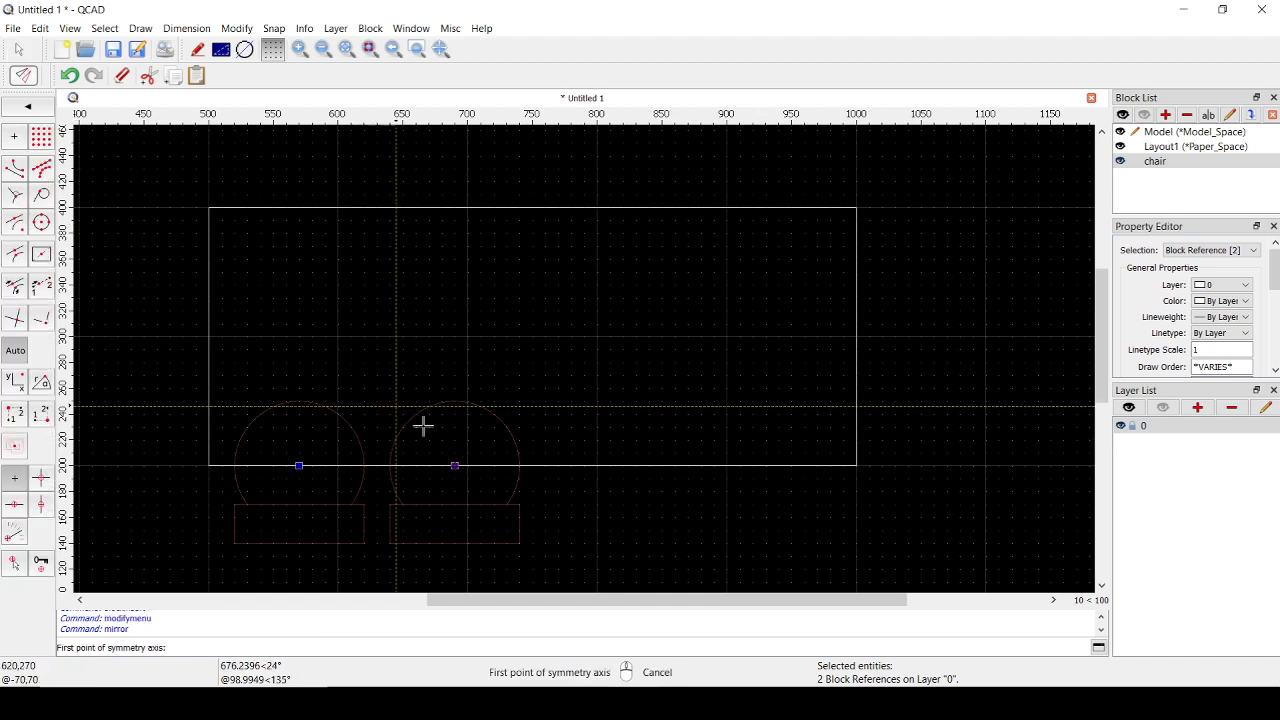
{"action": "left_click", "coordinate": [531, 465]}
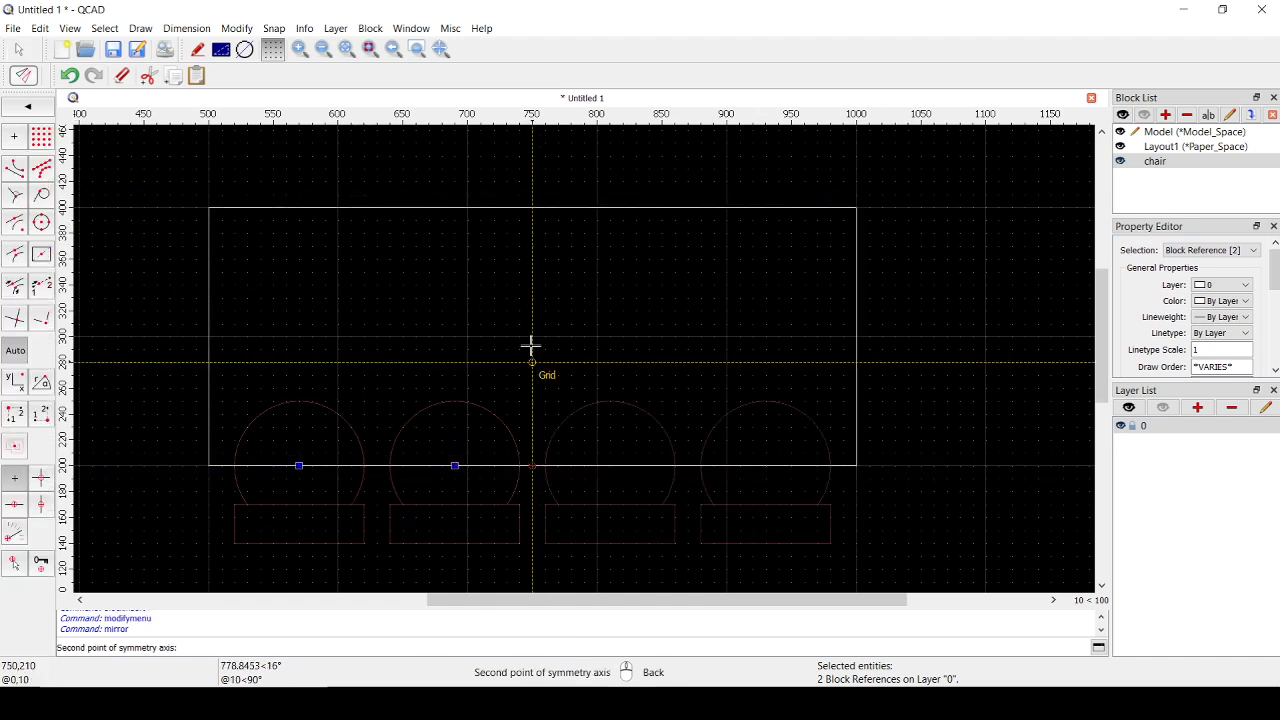
{"action": "left_click", "coordinate": [531, 207]}
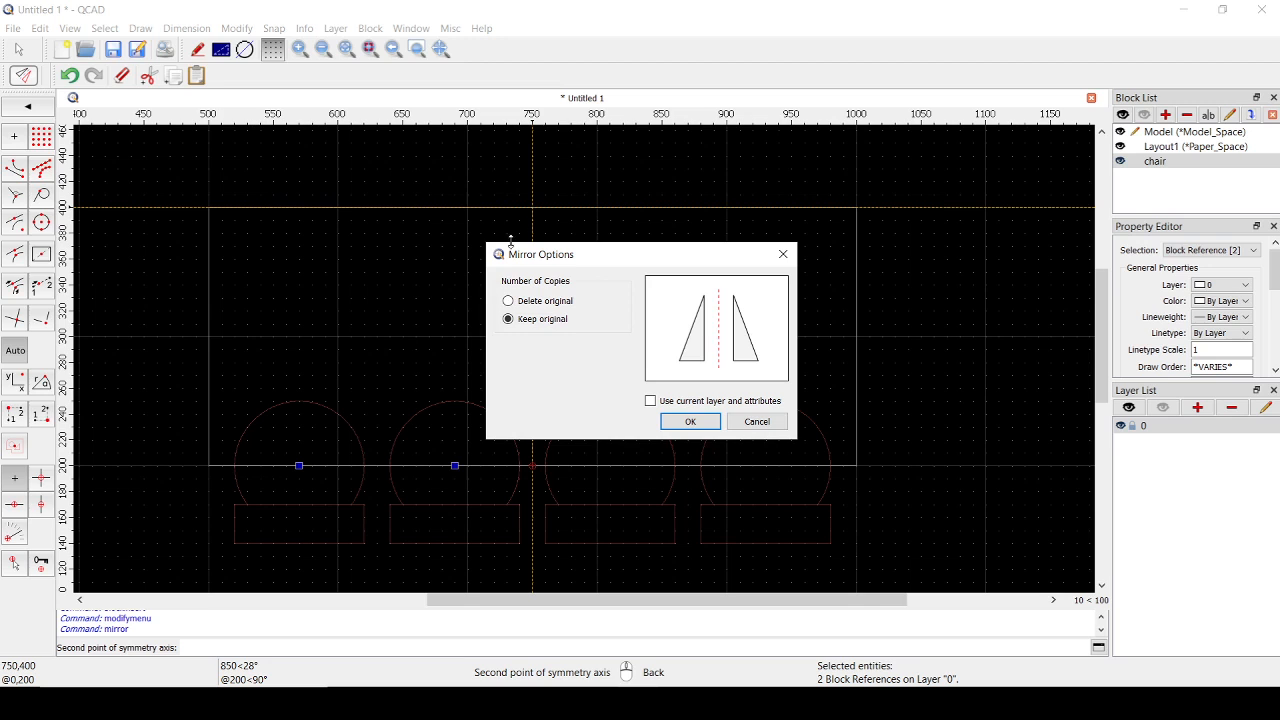
{"action": "left_click", "coordinate": [691, 422]}
- Mirror all four lower chairs across the table's horizontal centerline from 500,300 to 1000,300, keeping the originals, and clear the selection
{"action": "left_click_drag", "start_coordinate": [172, 376], "coordinate": [905, 567]}
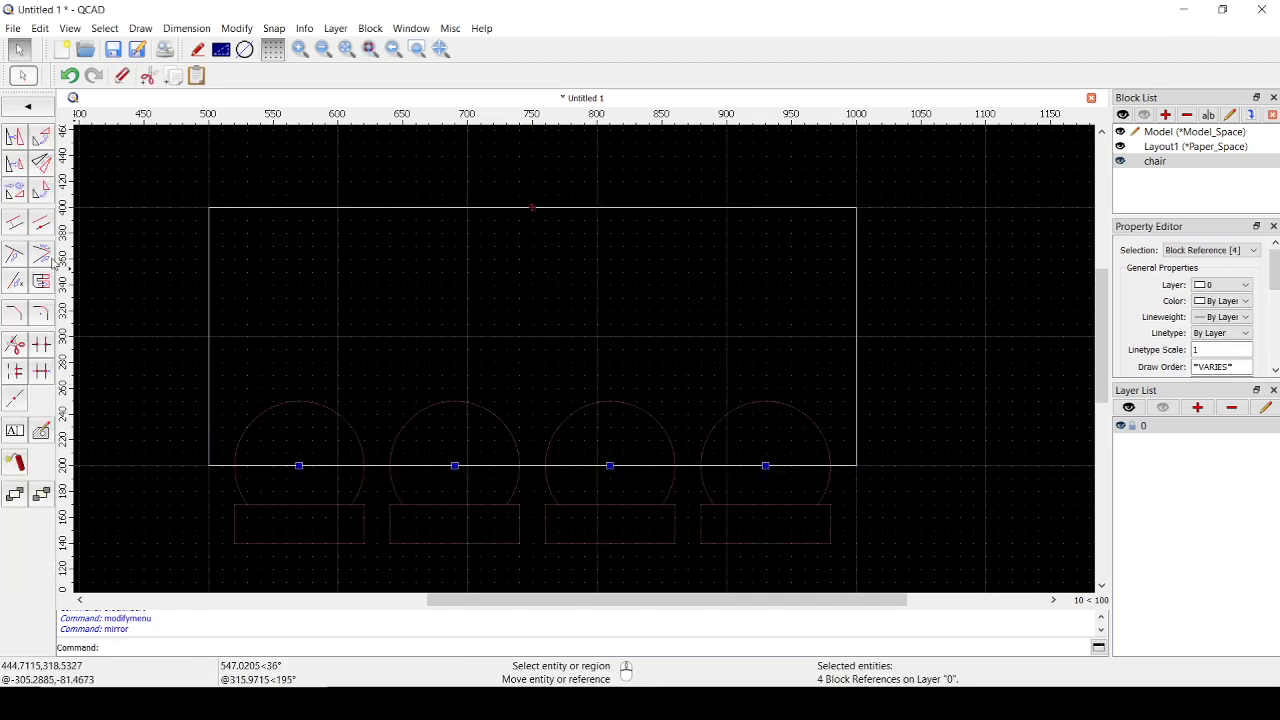
{"action": "left_click", "coordinate": [41, 163]}
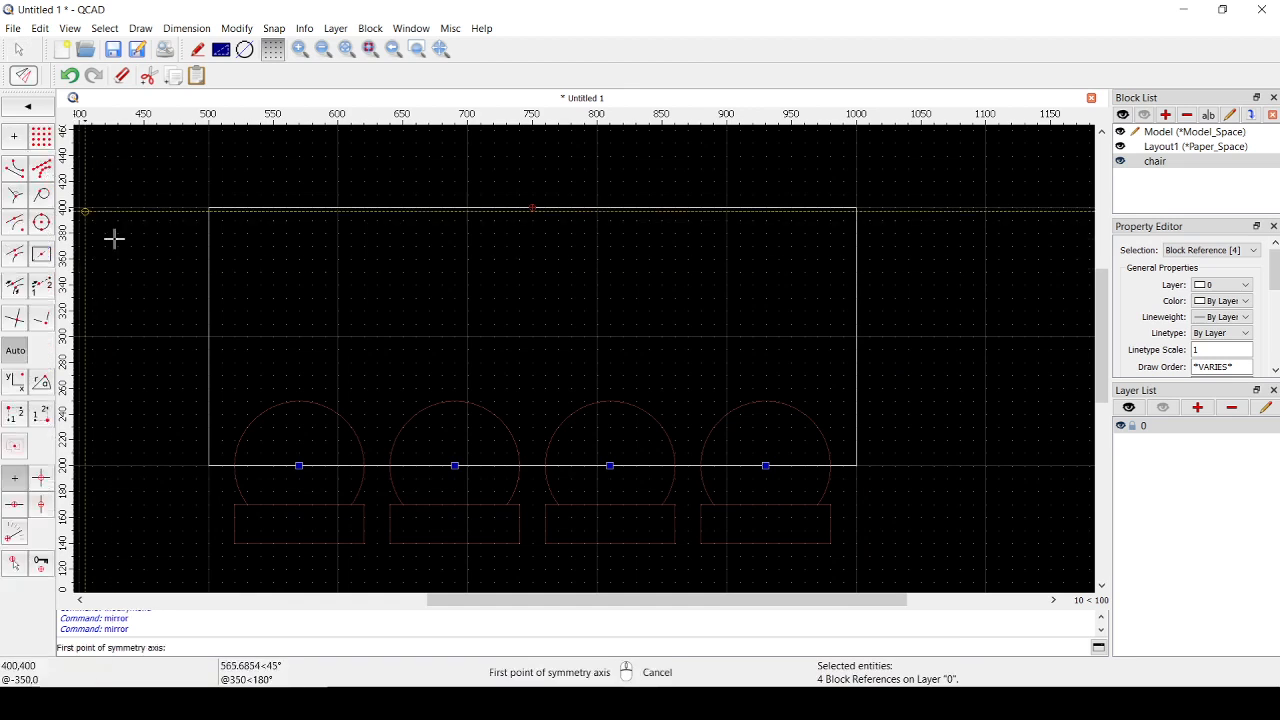
{"action": "left_click", "coordinate": [208, 336]}
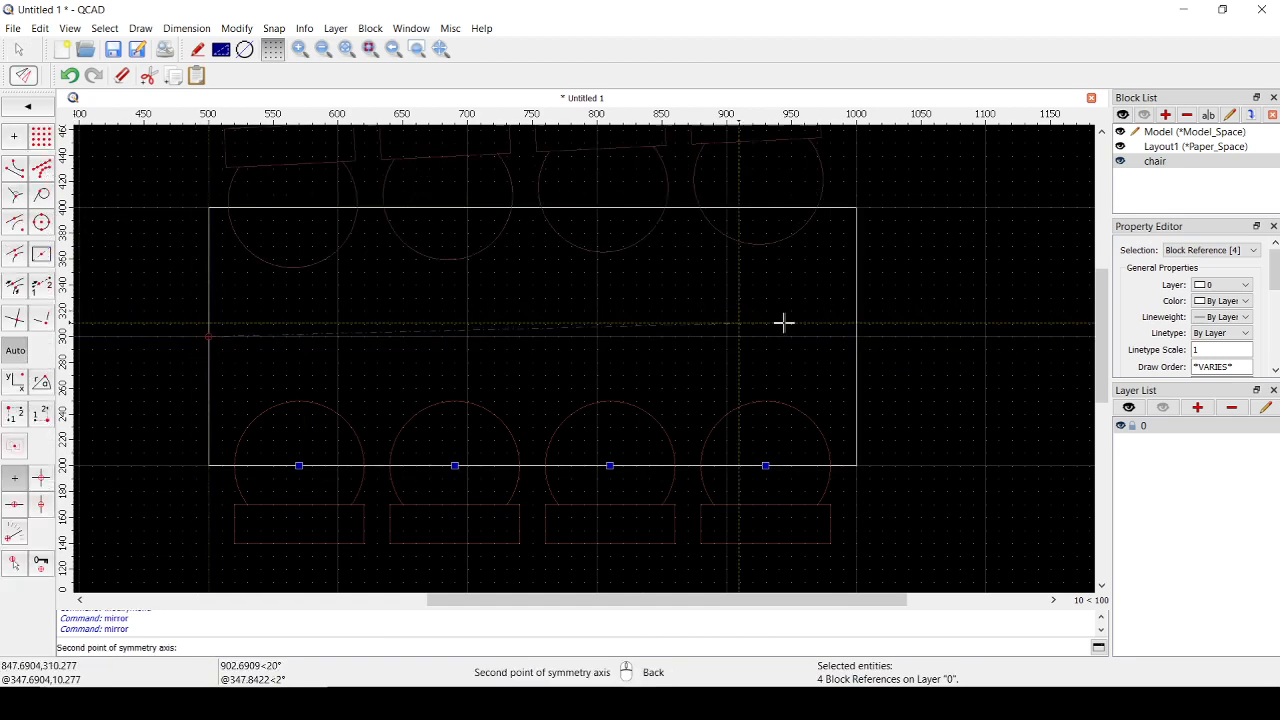
{"action": "left_click", "coordinate": [855, 336]}
{"action": "left_click", "coordinate": [690, 424]}
{"action": "scroll", "coordinate": [637, 425], "scroll_direction": "down", "scroll_amount": 3}
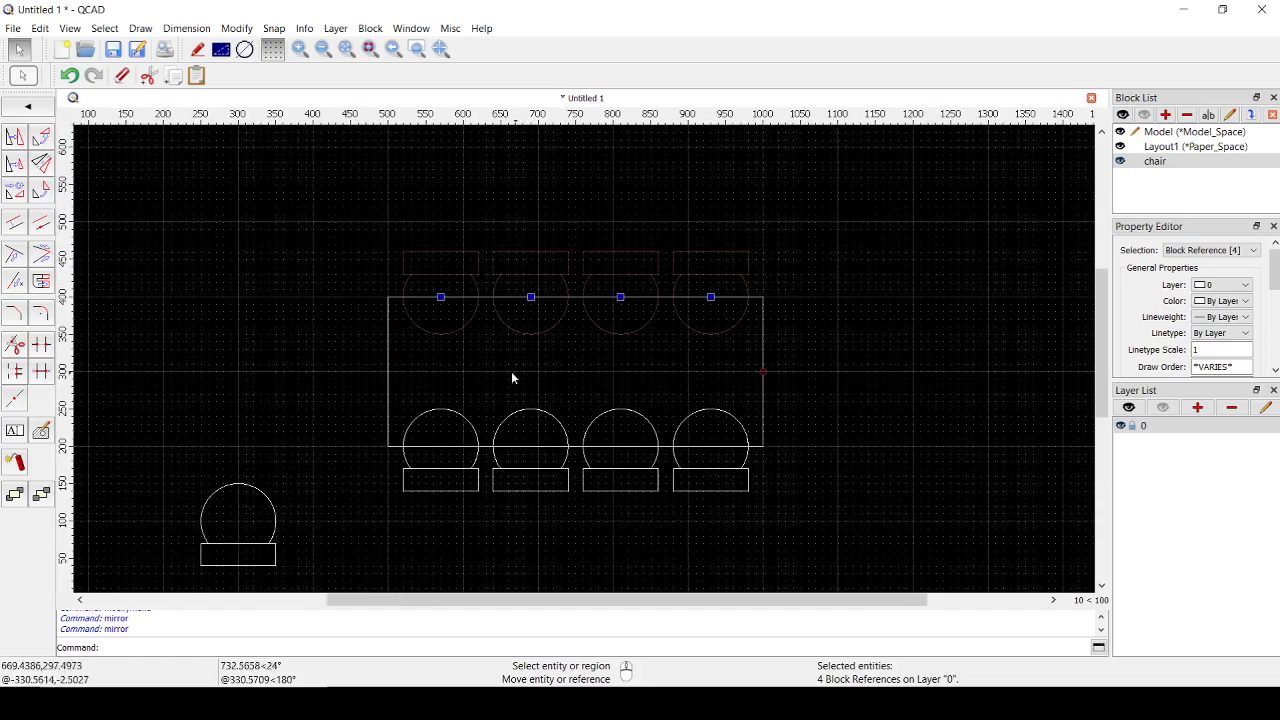
{"action": "key", "text": "Escape"}
{"action": "scroll", "coordinate": [594, 399], "scroll_direction": "up", "scroll_amount": 1}
{"action": "mouse_move", "coordinate": [623, 404]}
{"action": "middle_mouse_down"}
{"action": "mouse_move", "coordinate": [703, 346]}
{"action": "mouse_move", "coordinate": [636, 348]}
{"action": "mouse_move", "coordinate": [610, 364]}
{"action": "middle_mouse_up"}
{"action": "scroll", "coordinate": [697, 345], "scroll_direction": "down", "scroll_amount": 1}
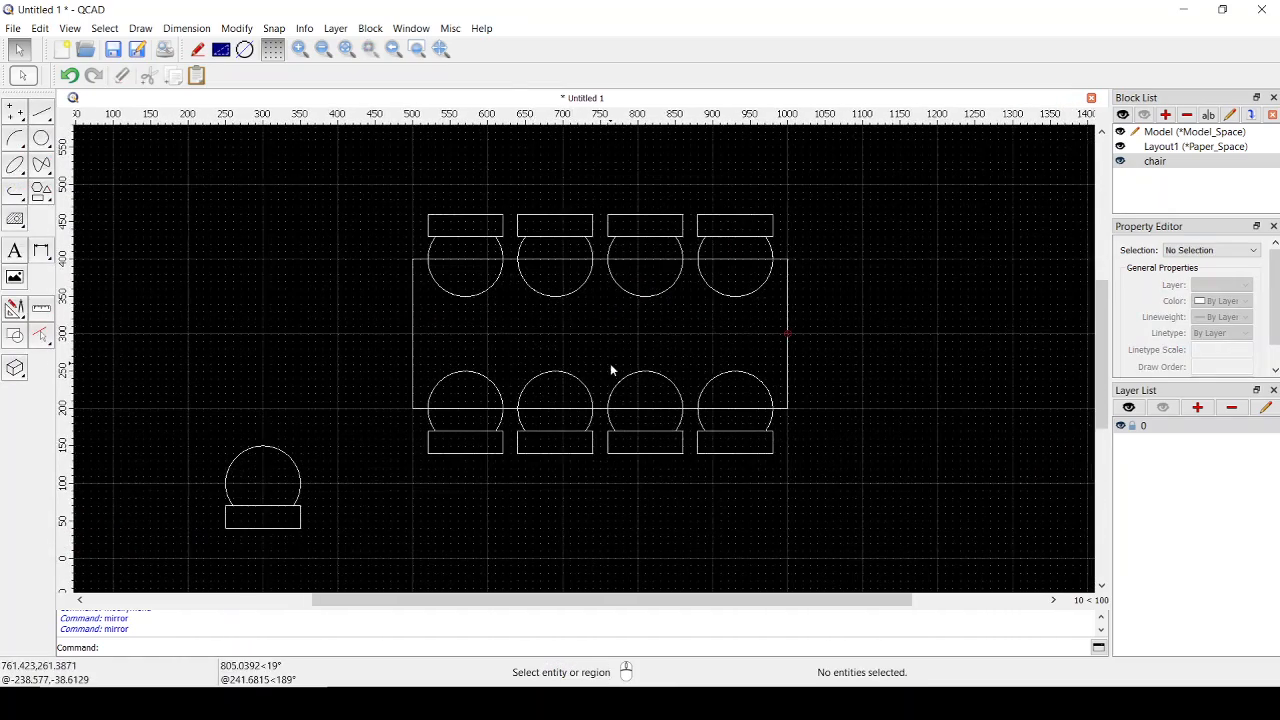
{"action": "scroll", "coordinate": [610, 366], "scroll_direction": "up", "scroll_amount": 1}
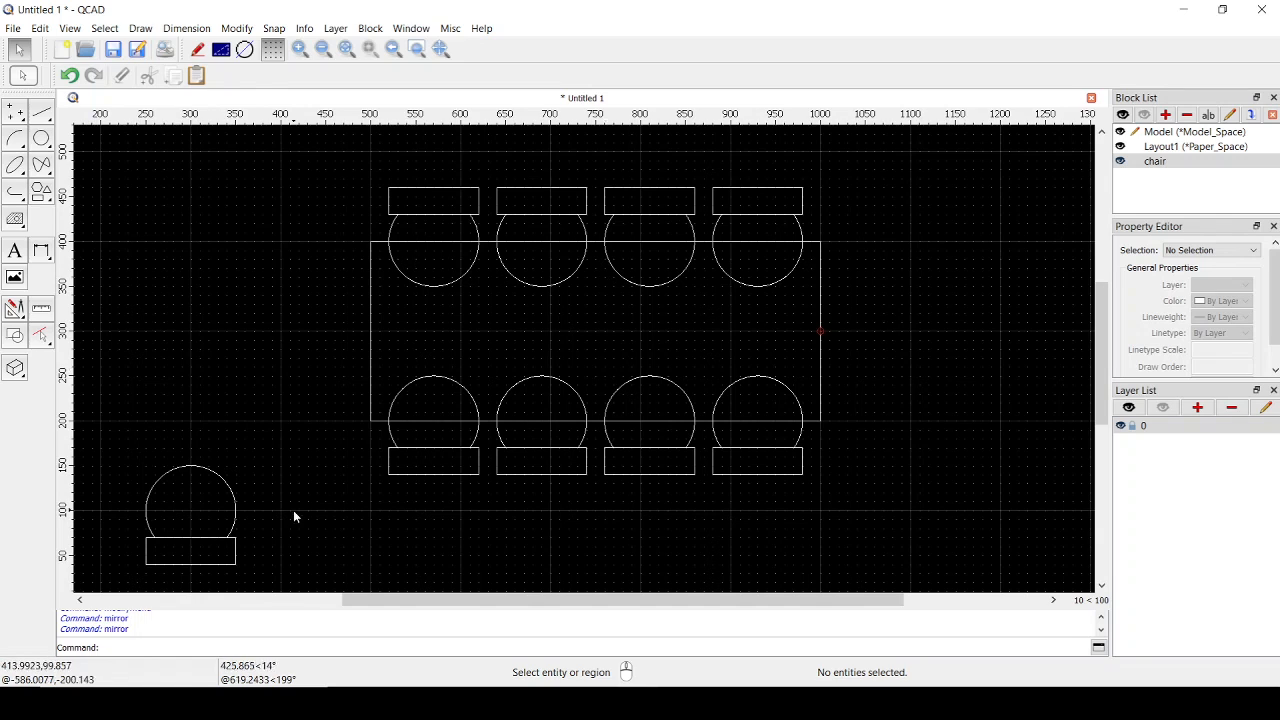